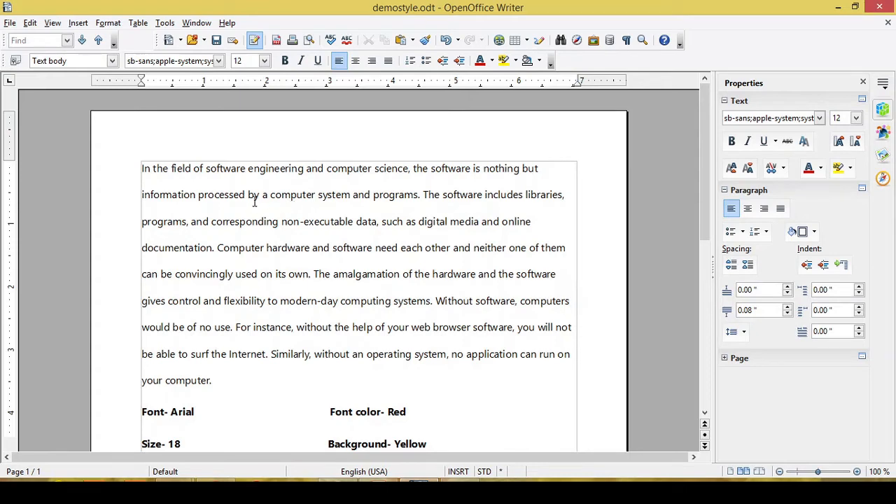
Open the Styles and Formatting window and dock it above the Properties sidebar.
click(109, 23)
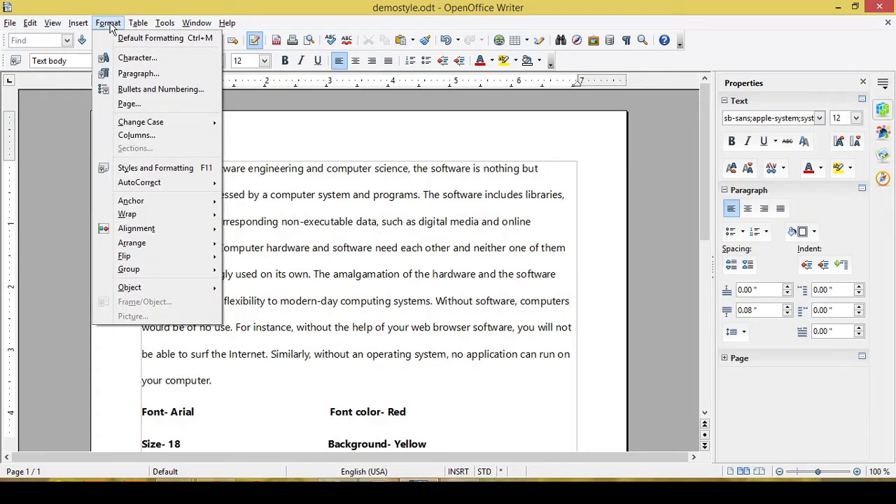
click(155, 169)
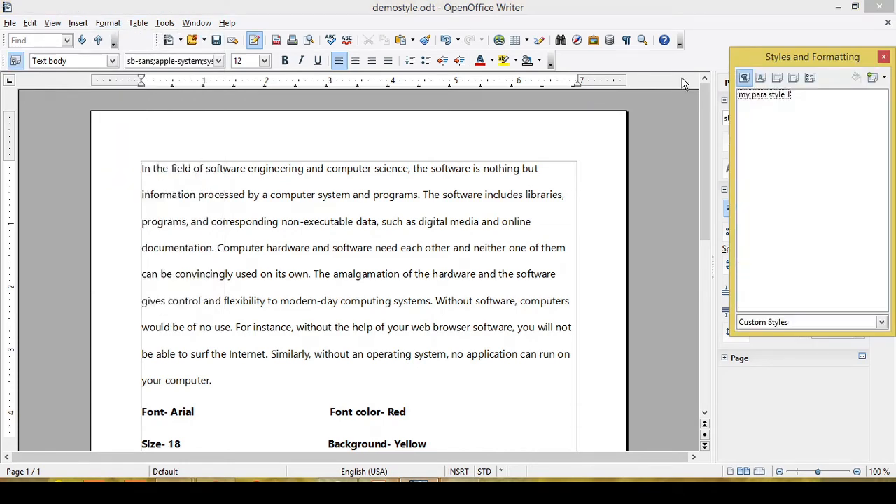
drag(793, 63, 766, 78)
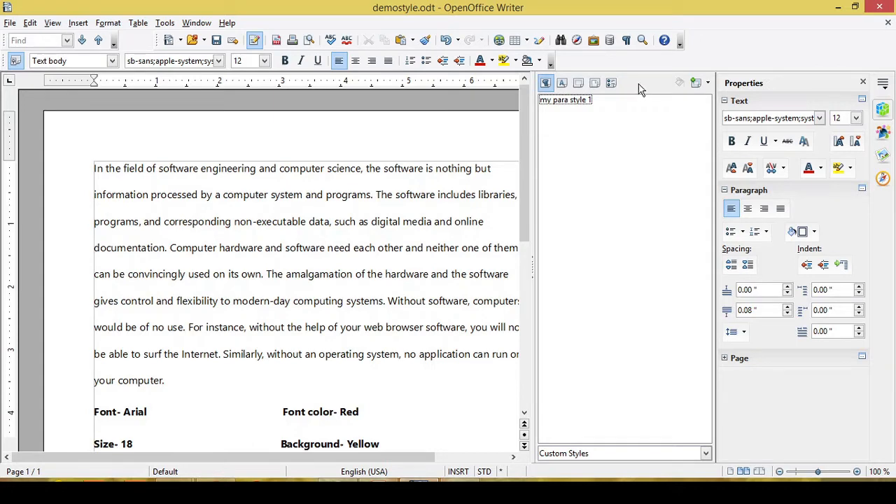
drag(638, 85, 560, 91)
drag(650, 80, 749, 76)
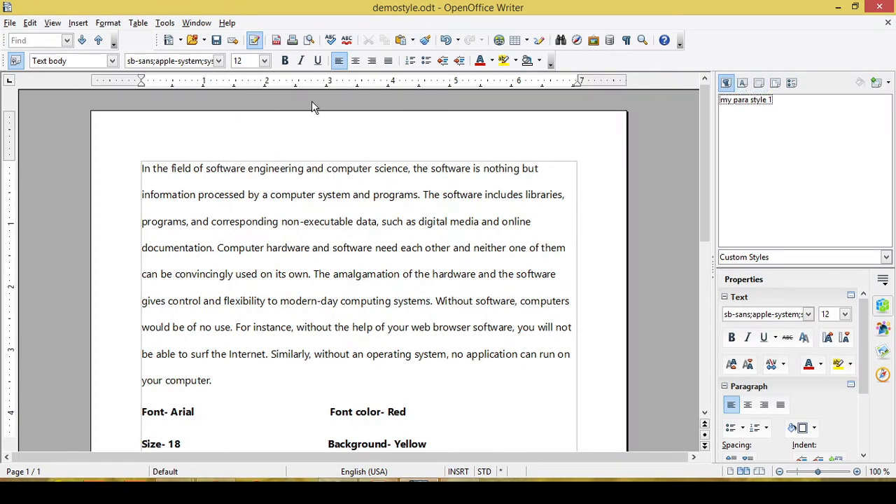
Hide and reshow the Styles and Formatting window twice, and filter its paragraph style list to All Styles.
key(F11)
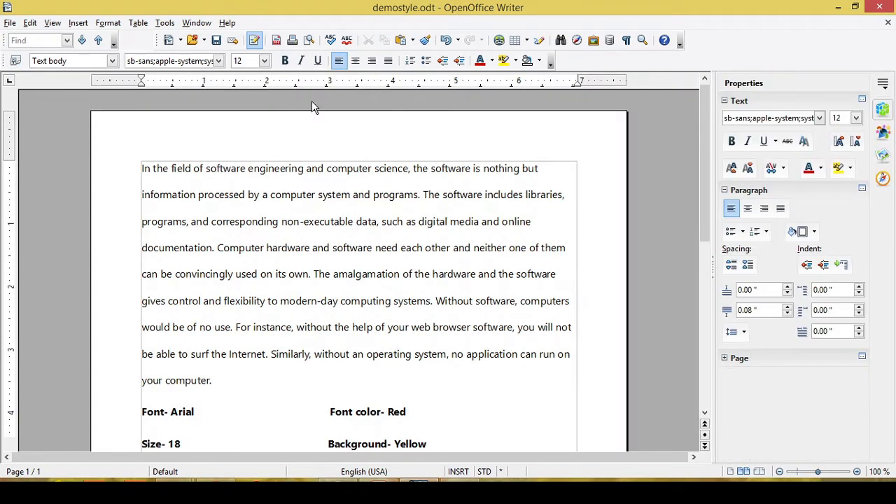
key(F11)
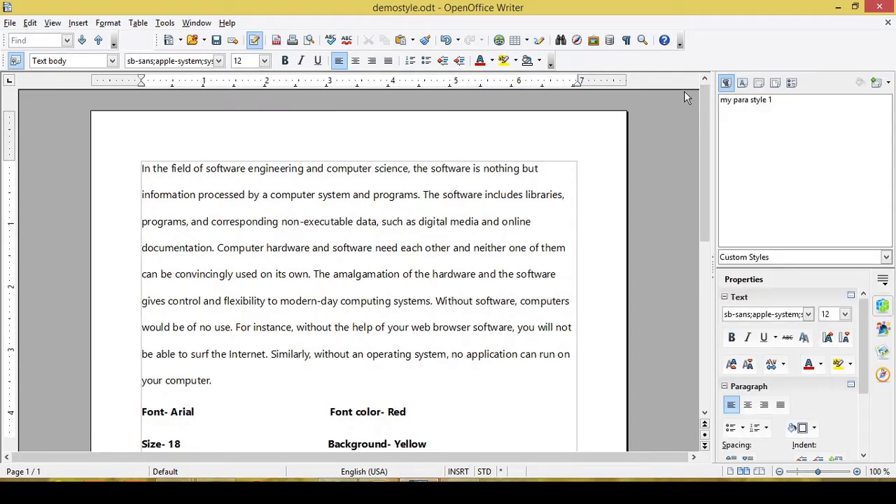
click(15, 62)
click(14, 61)
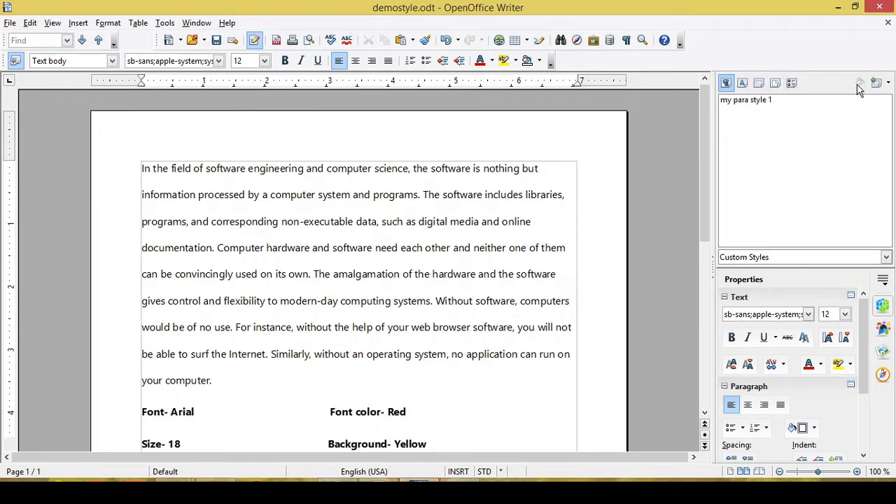
click(776, 259)
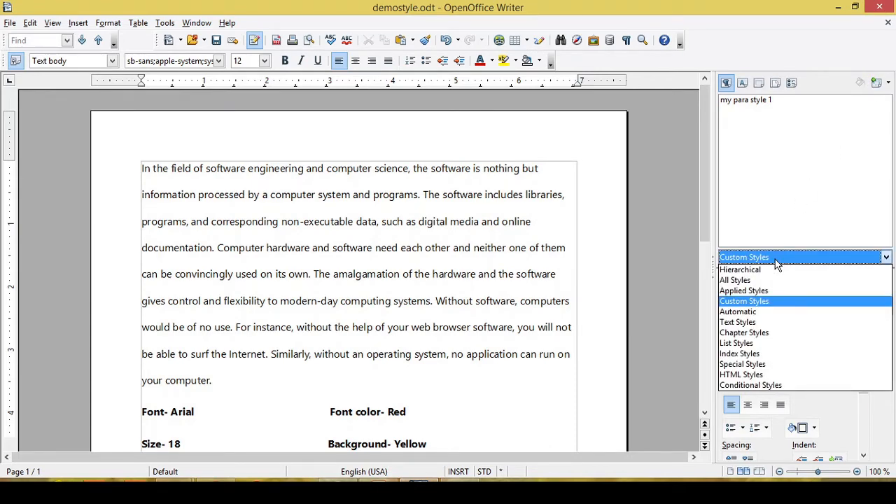
click(747, 281)
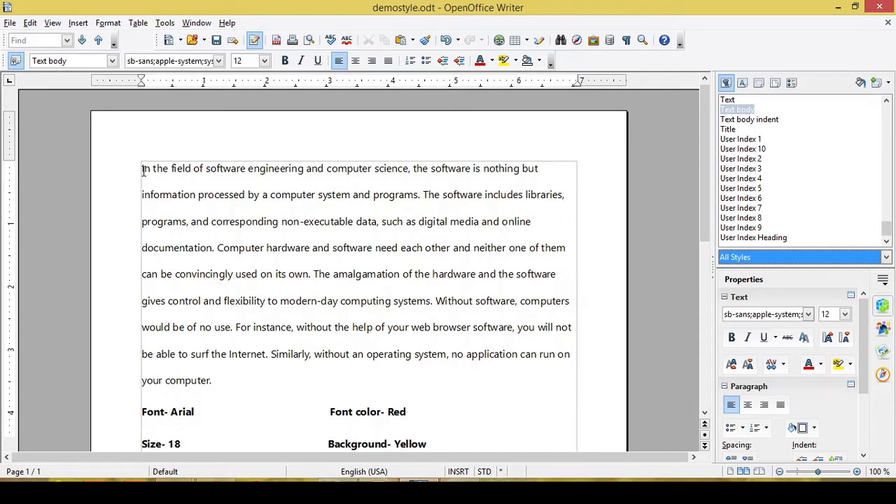
Format the whole first paragraph, starting "In the field of software engineering", in Arial at size 18.
drag(142, 169, 236, 381)
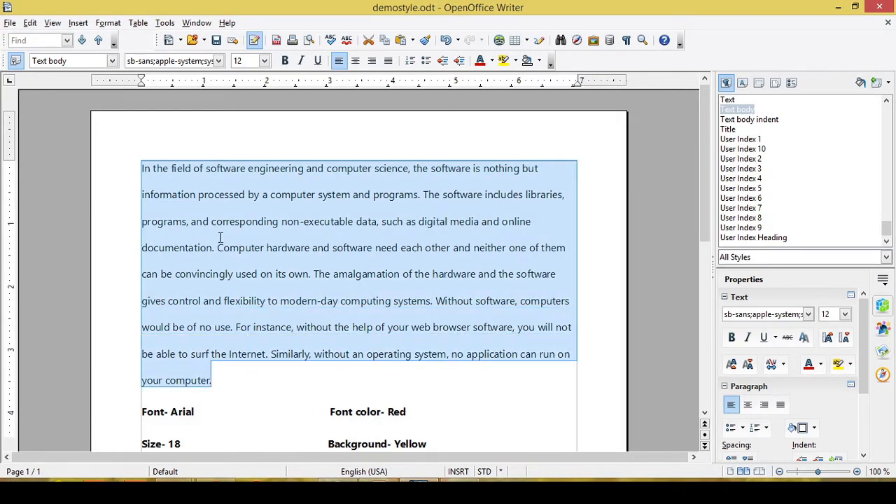
click(218, 61)
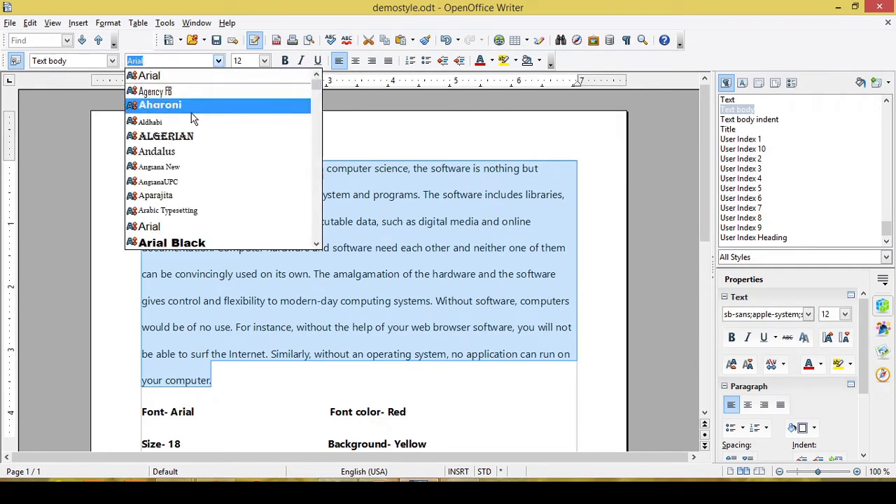
click(181, 227)
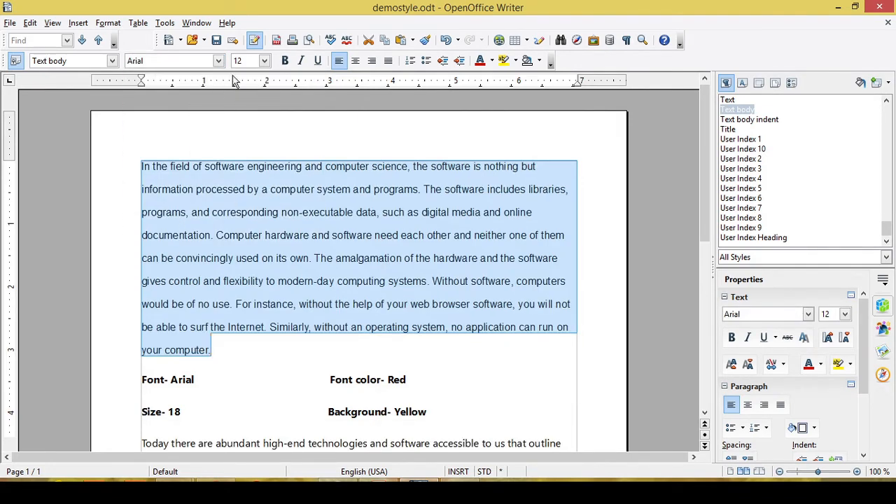
click(264, 61)
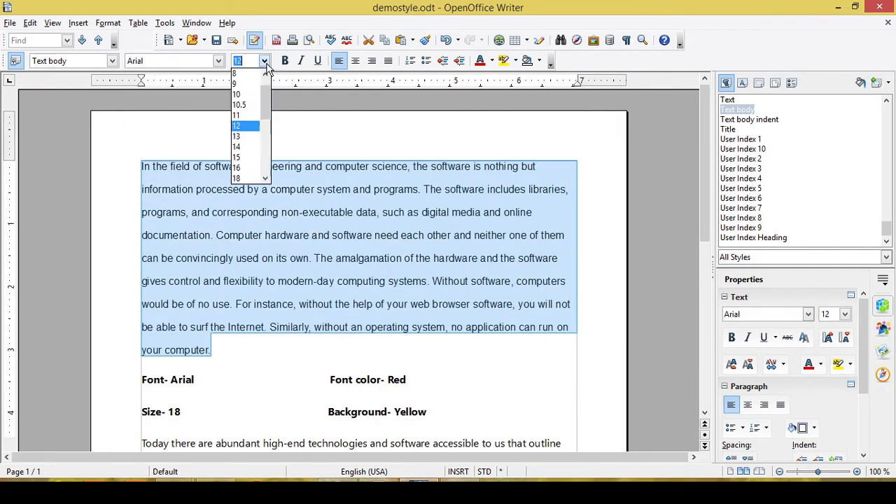
click(245, 178)
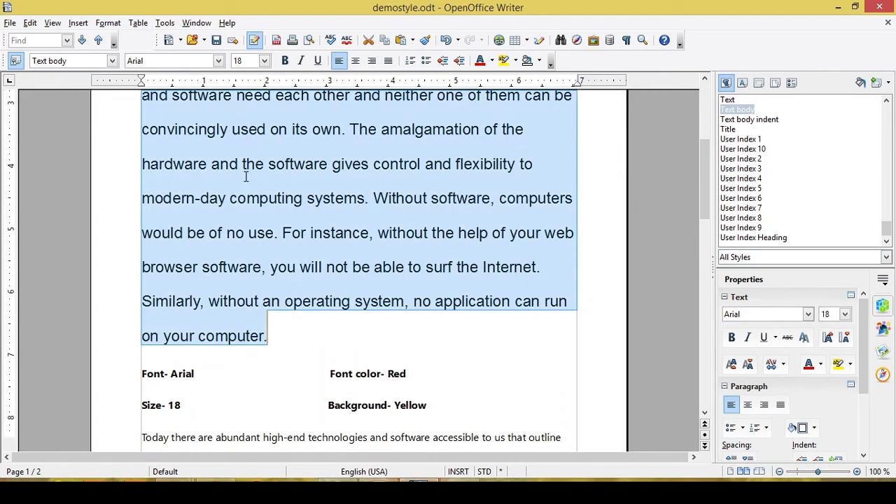
Color the first paragraph's text red and give the paragraph a yellow background.
click(492, 62)
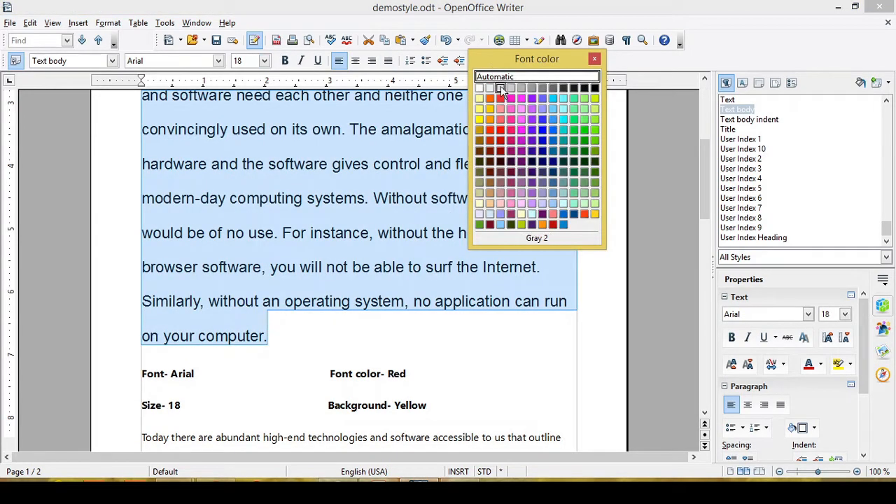
click(499, 128)
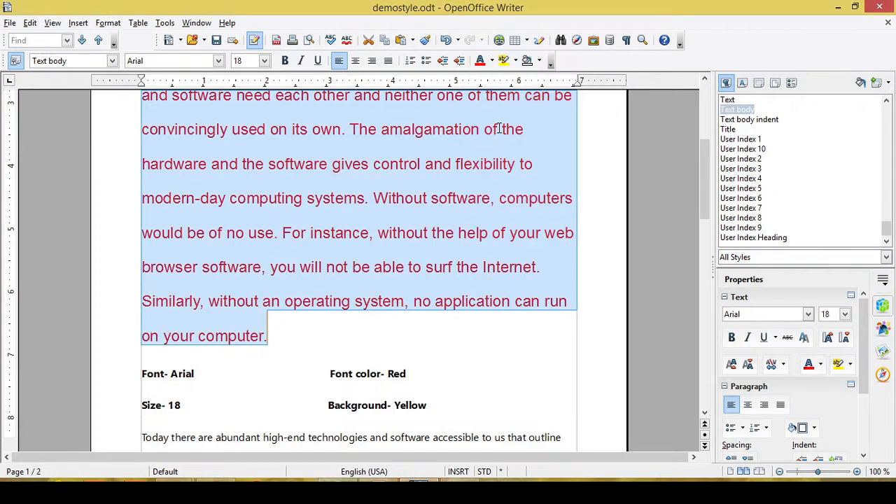
click(539, 61)
click(527, 98)
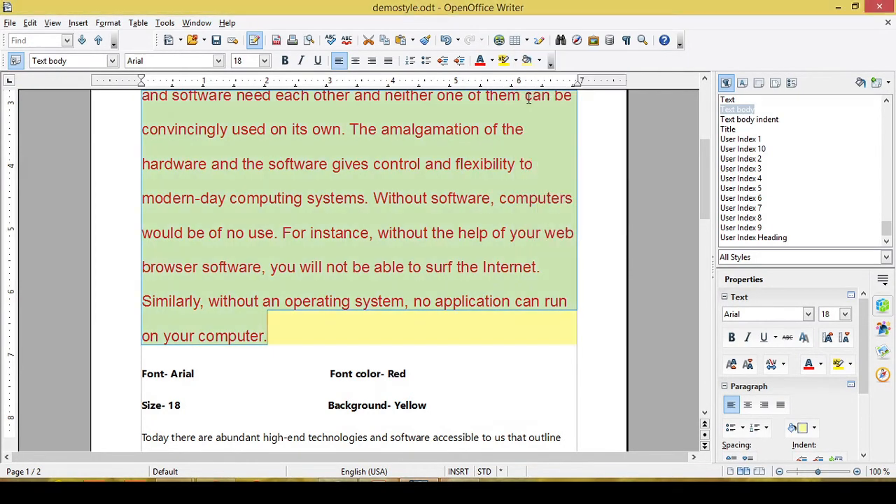
click(536, 234)
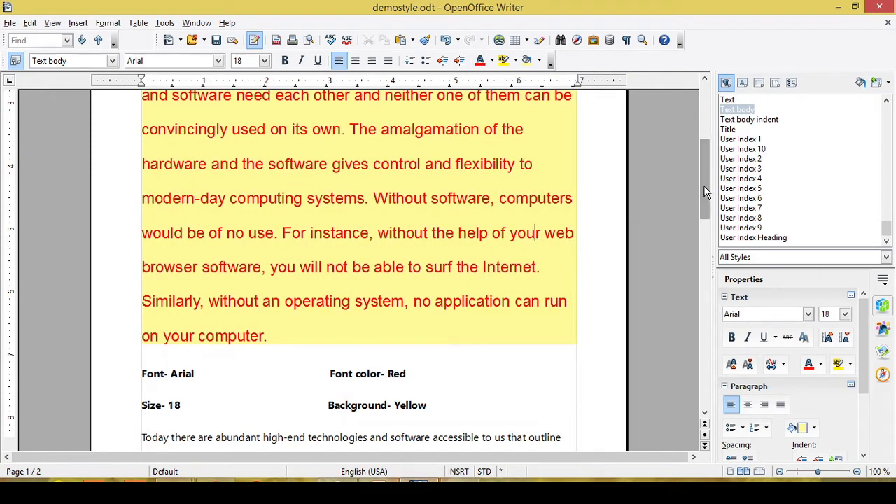
Apply the custom paragraph style "my para style 1" to the paragraph starting "Today there are abundant high-end technologies".
drag(706, 191, 707, 245)
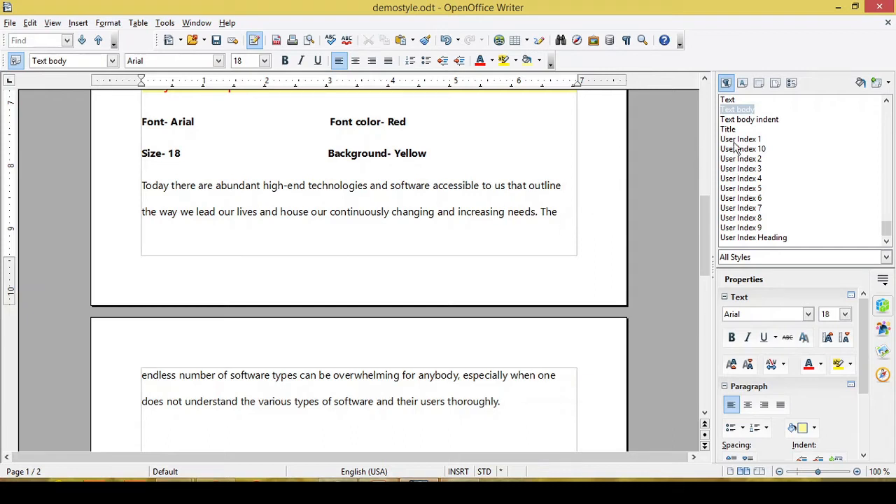
click(776, 258)
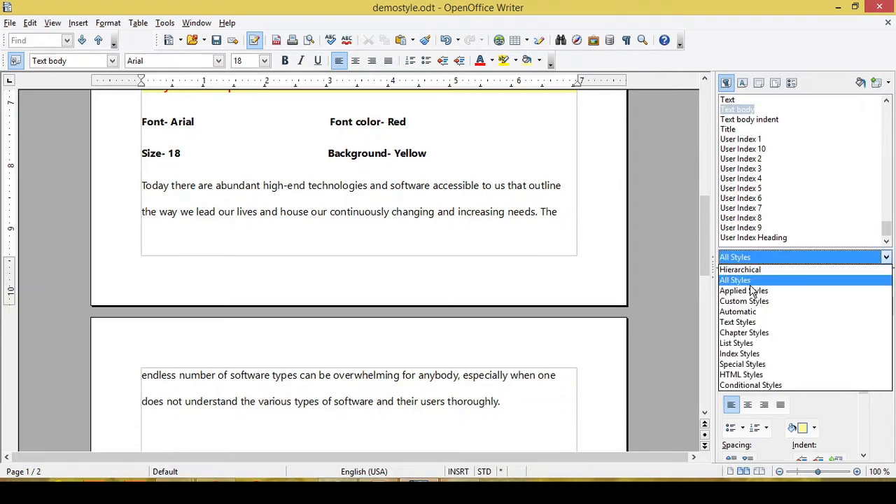
click(751, 301)
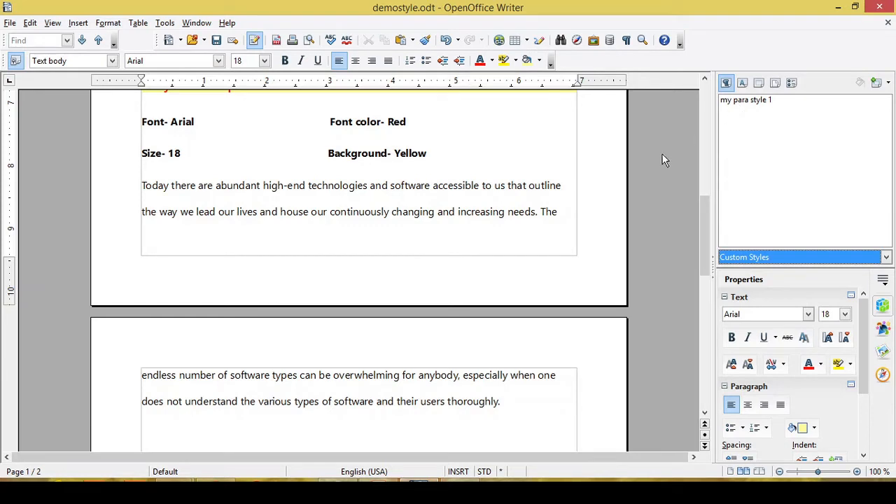
click(432, 214)
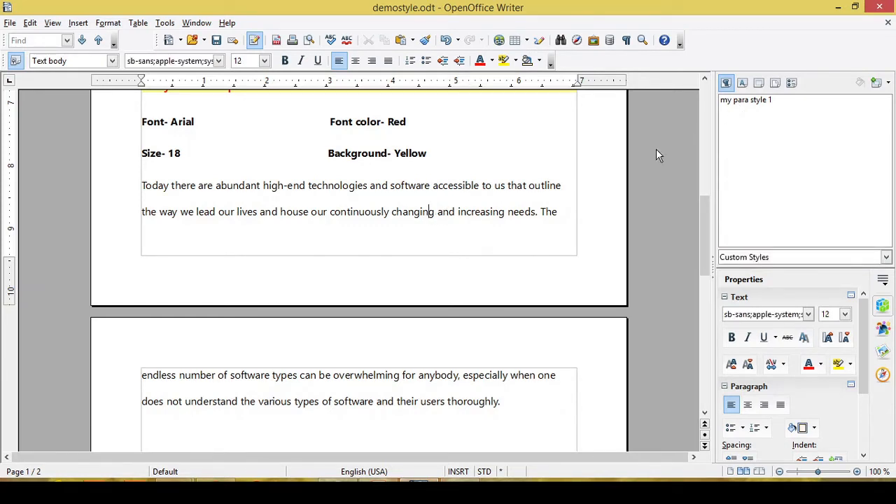
double_click(758, 104)
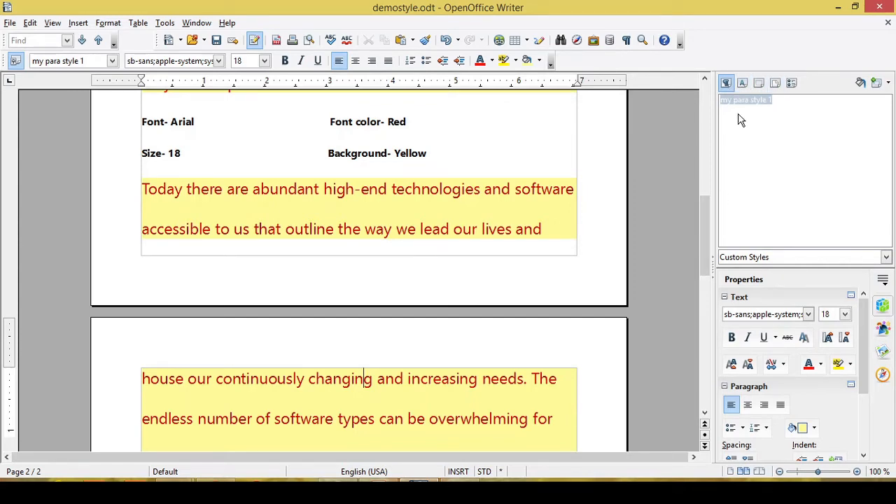
List all paragraph styles and apply Heading 3 to the first paragraph, followed by the Default style.
drag(704, 223, 696, 97)
click(802, 258)
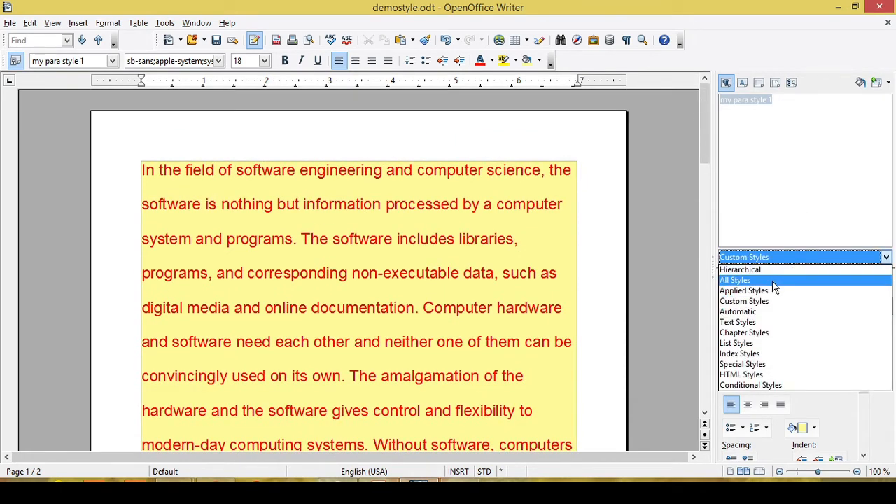
click(735, 280)
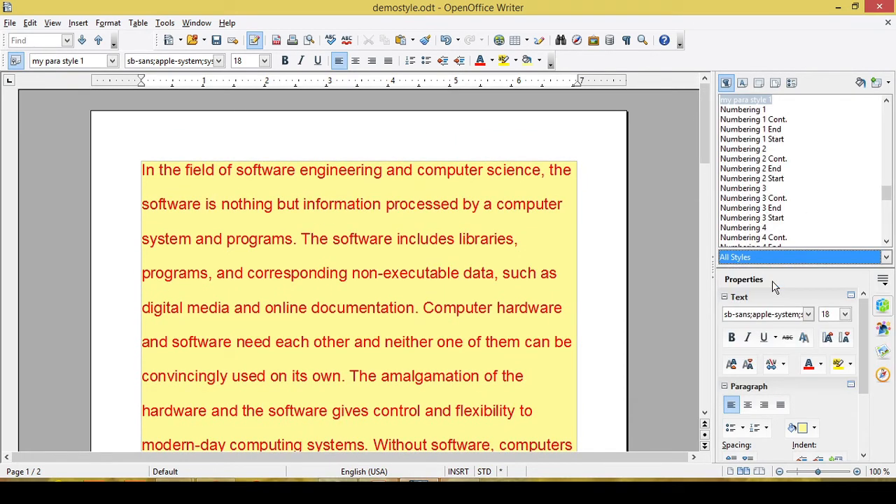
click(443, 235)
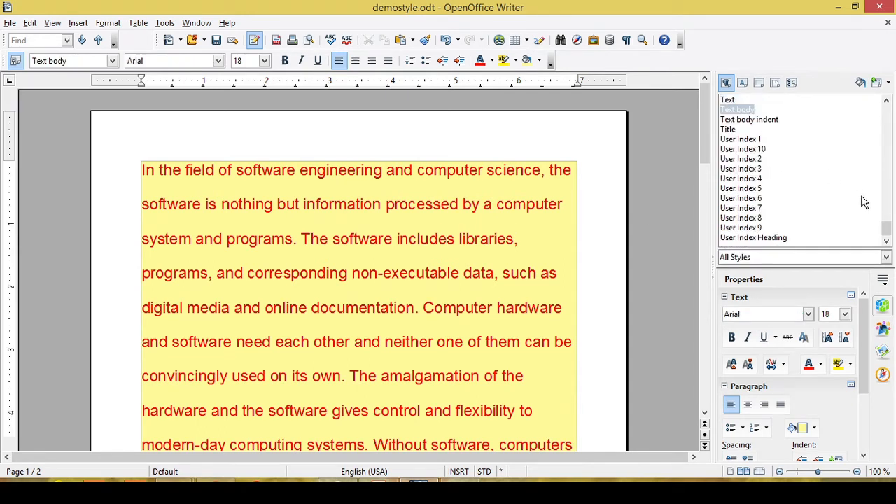
drag(887, 231, 889, 143)
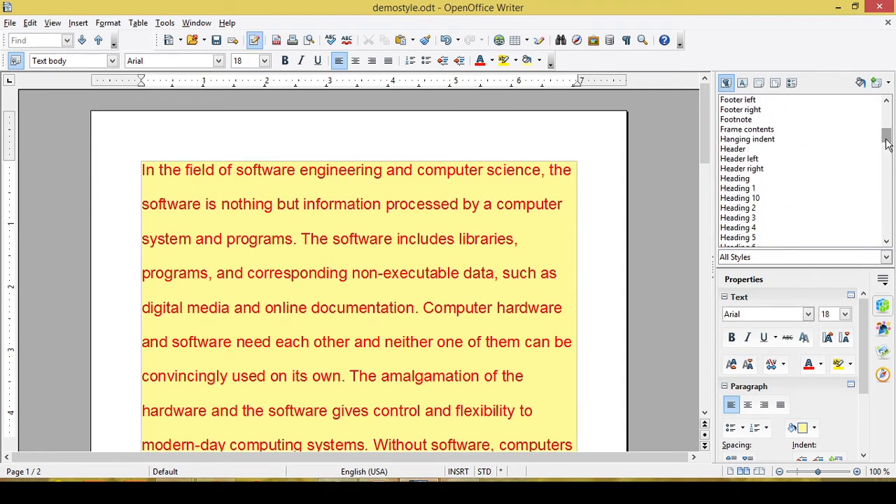
double_click(738, 218)
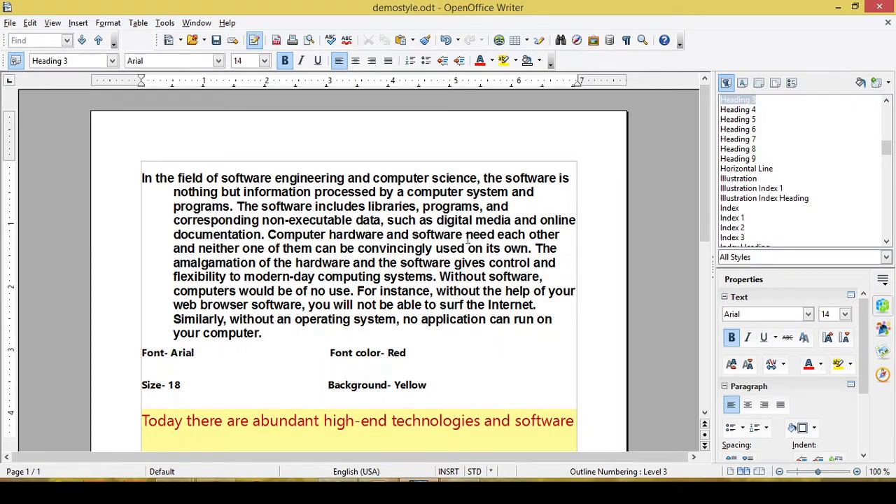
drag(887, 152, 887, 117)
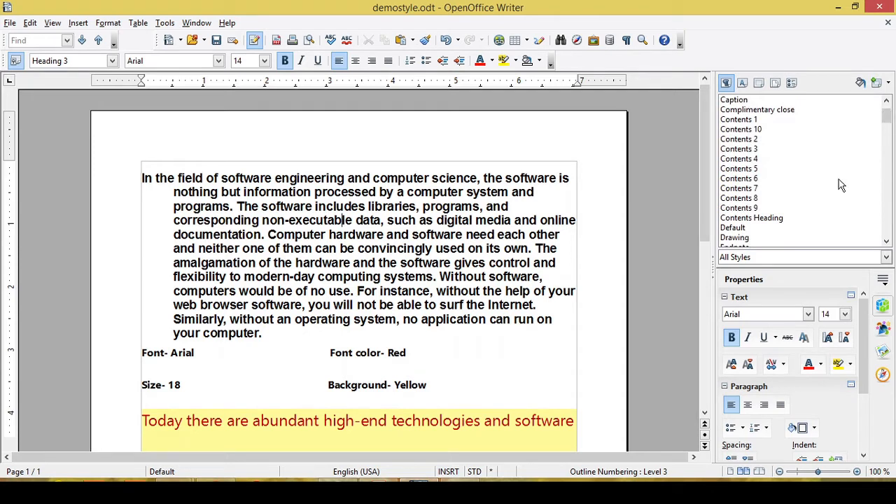
double_click(732, 228)
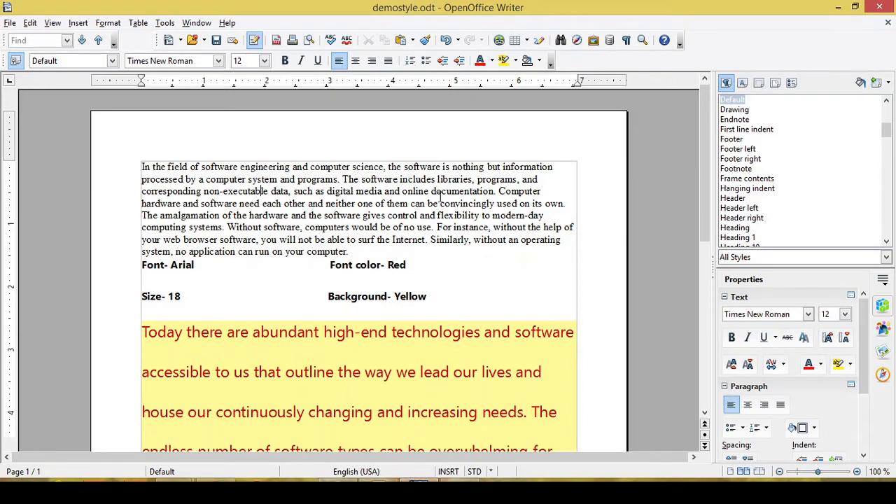
Apply the Emphasis character style to "The software" in the first paragraph, and replace it with Strong Emphasis.
click(743, 83)
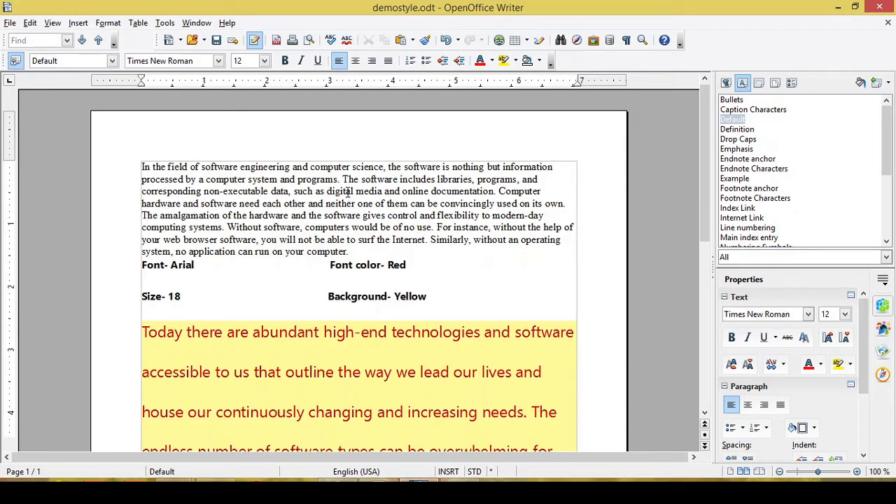
drag(343, 180, 400, 179)
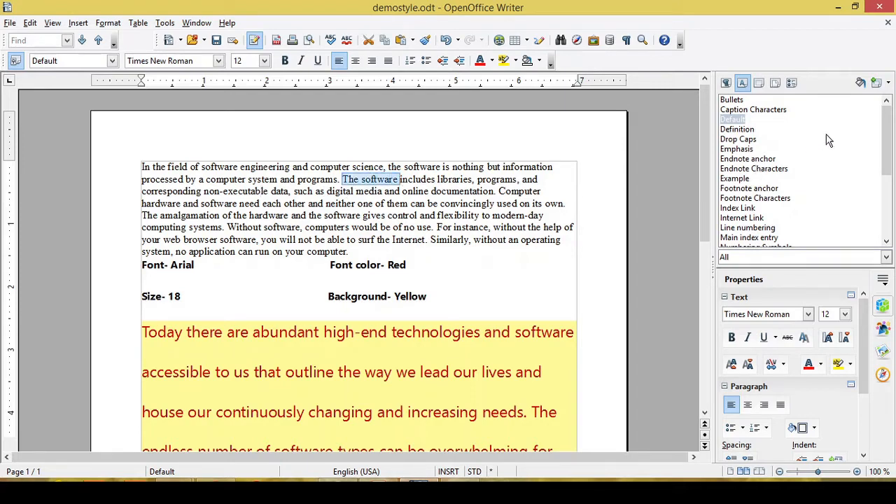
double_click(745, 150)
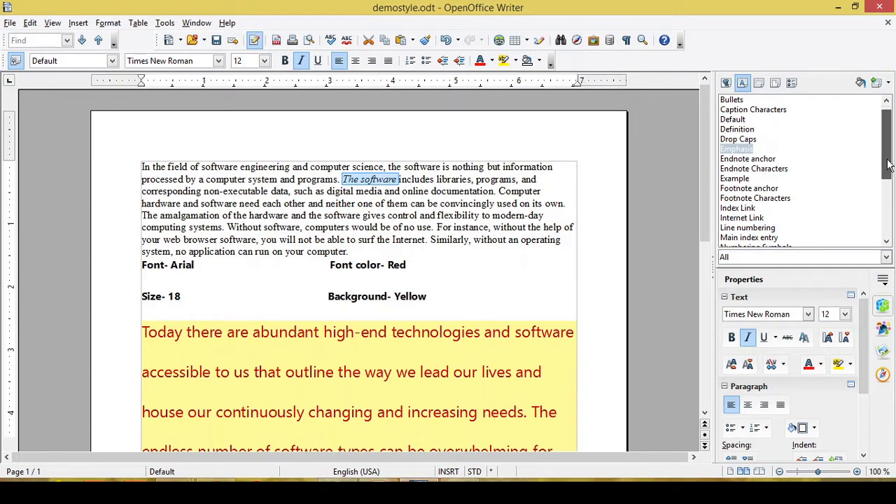
drag(888, 160, 894, 228)
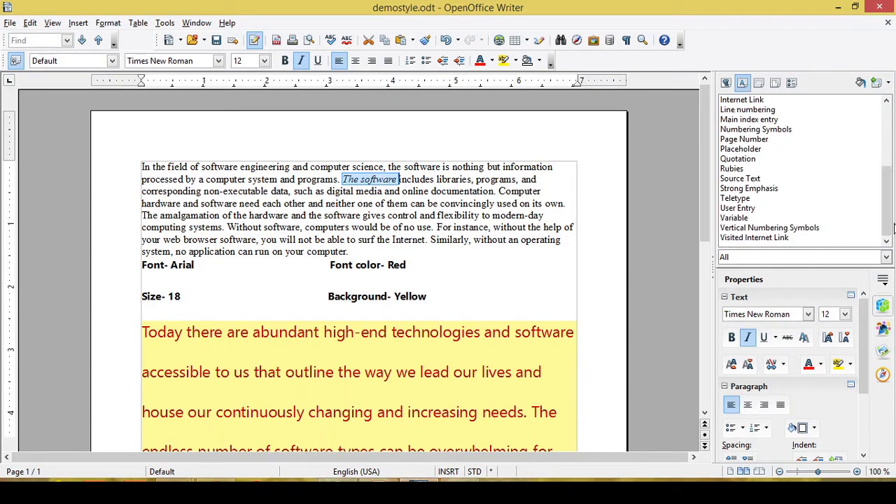
double_click(767, 189)
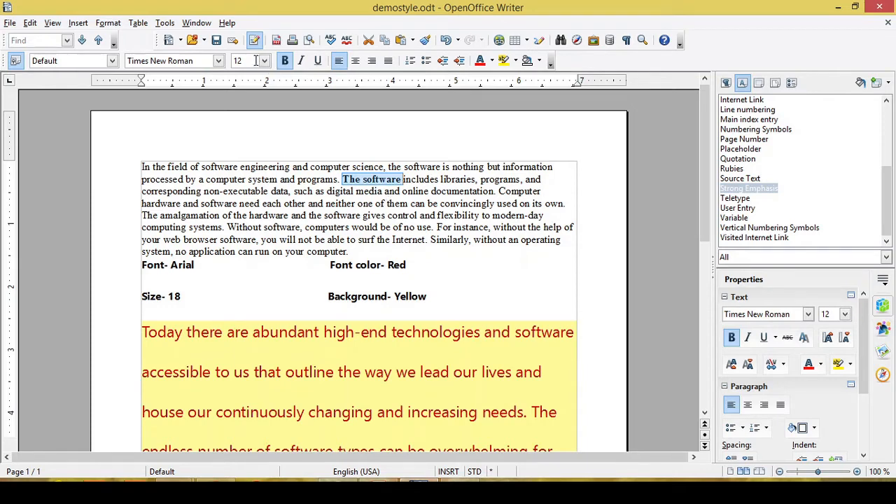
Apply the Teletype character style to "The software" in the first paragraph, and reset that text to default formatting.
double_click(736, 199)
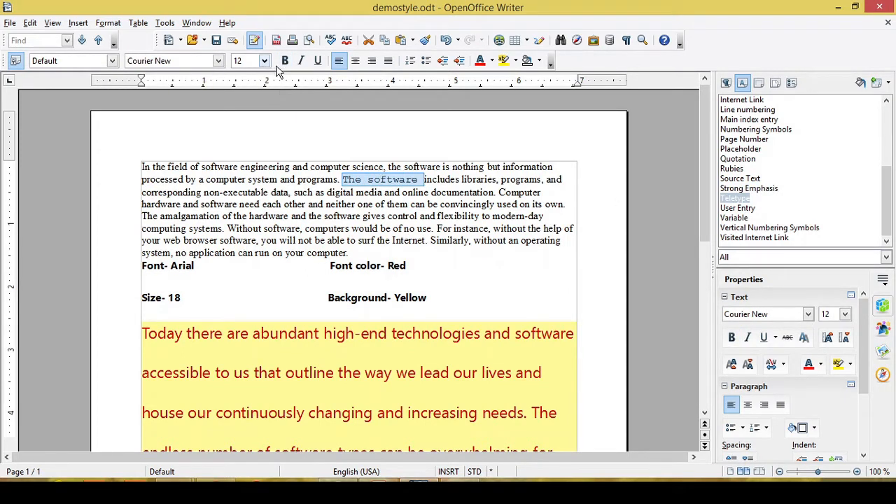
right_click(397, 180)
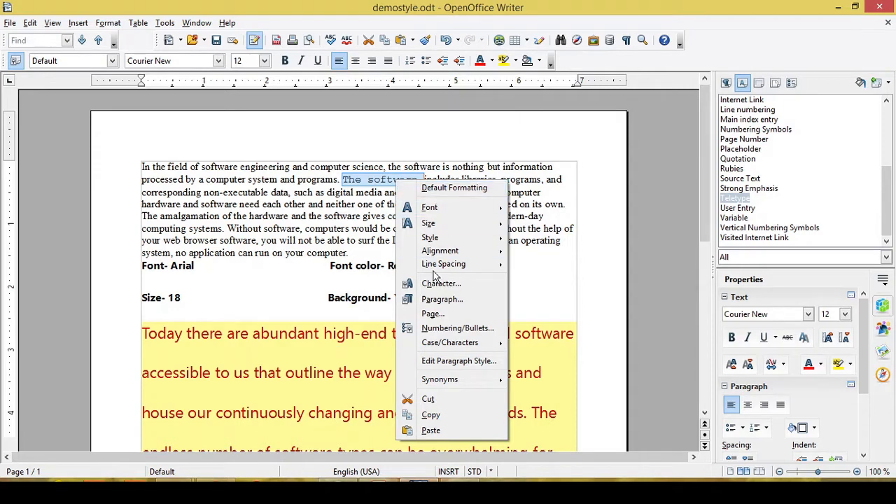
click(454, 189)
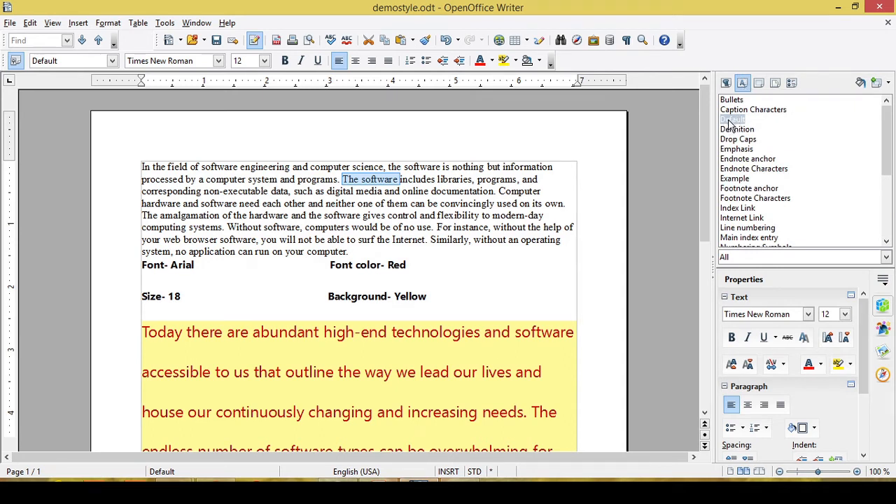
click(729, 120)
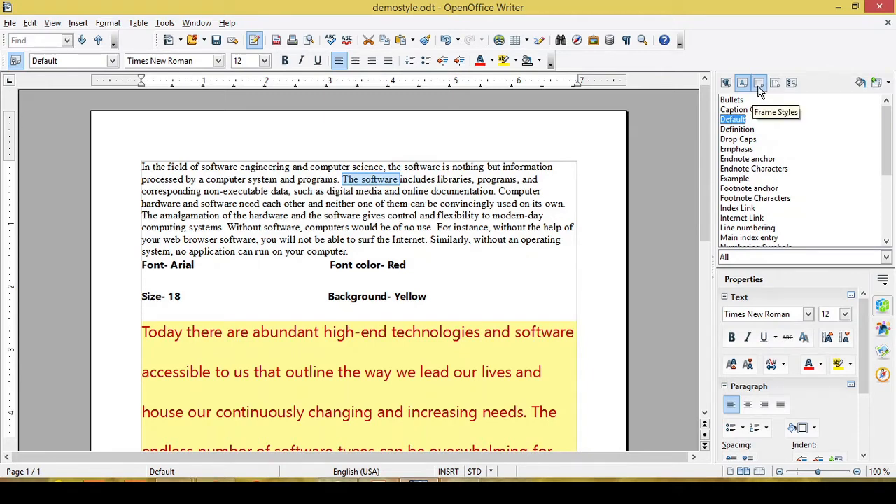
key(ctrl+s)
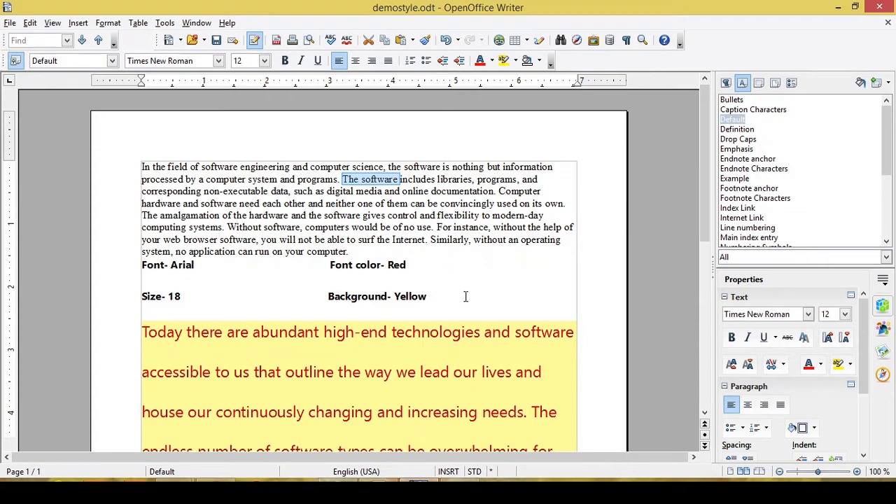
Add an empty paragraph after the first paragraph and insert the picture "flower" from the Documents folder there.
click(365, 255)
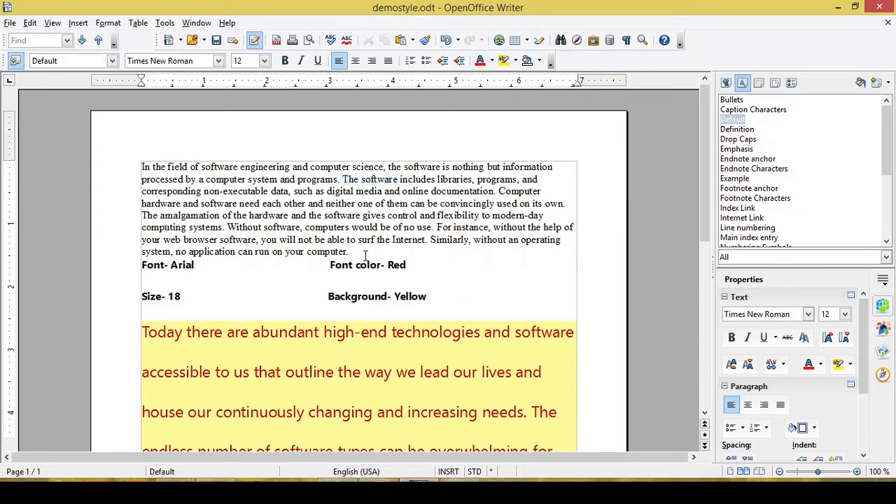
key(Return)
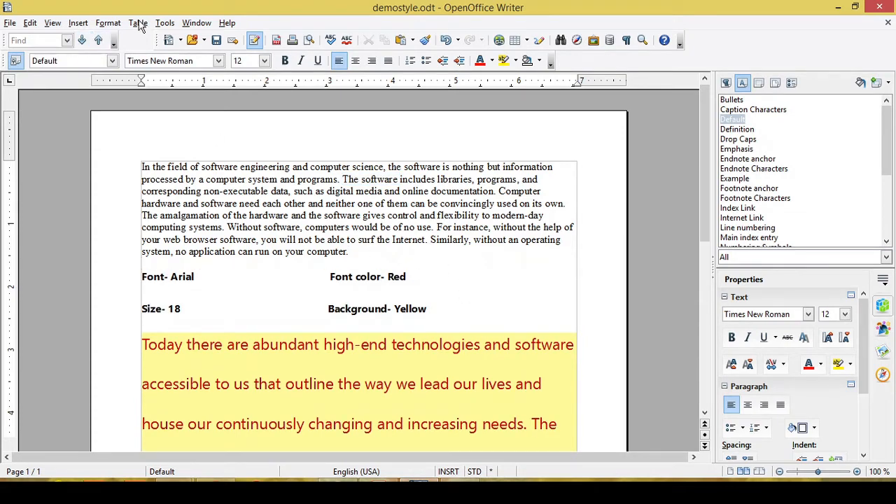
click(108, 23)
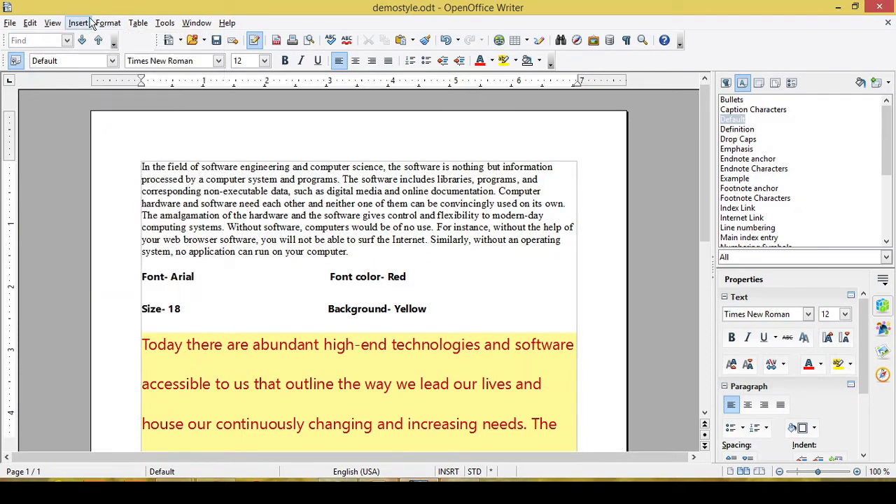
click(78, 23)
mouse_move(119, 339)
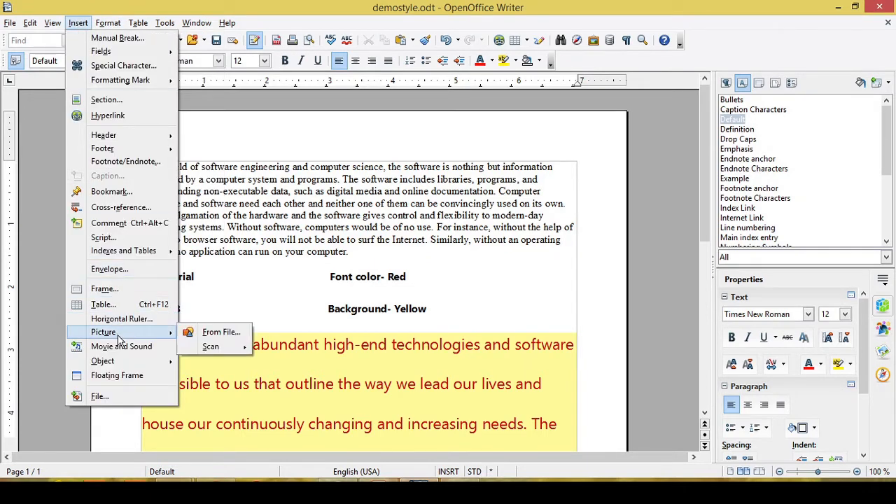
click(227, 329)
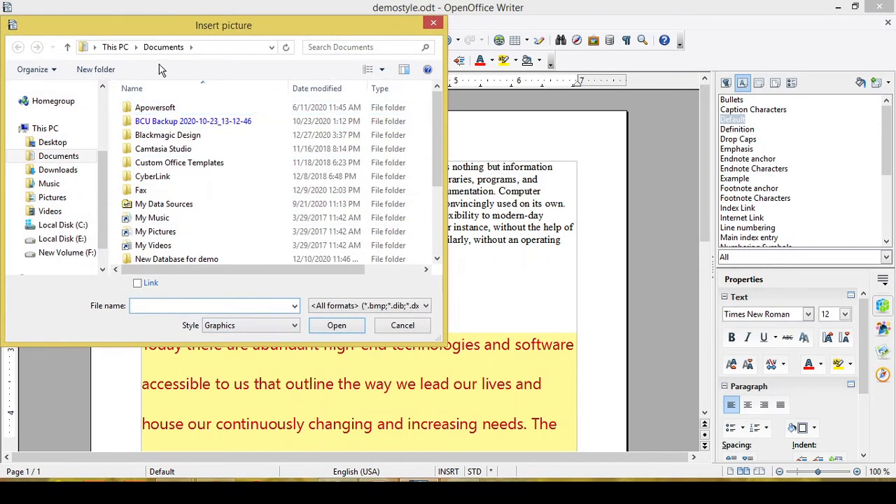
drag(439, 127, 439, 210)
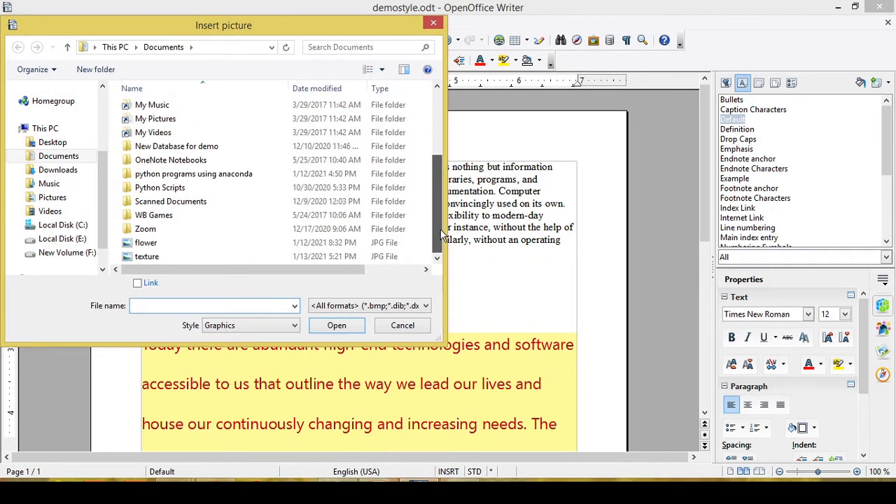
click(166, 243)
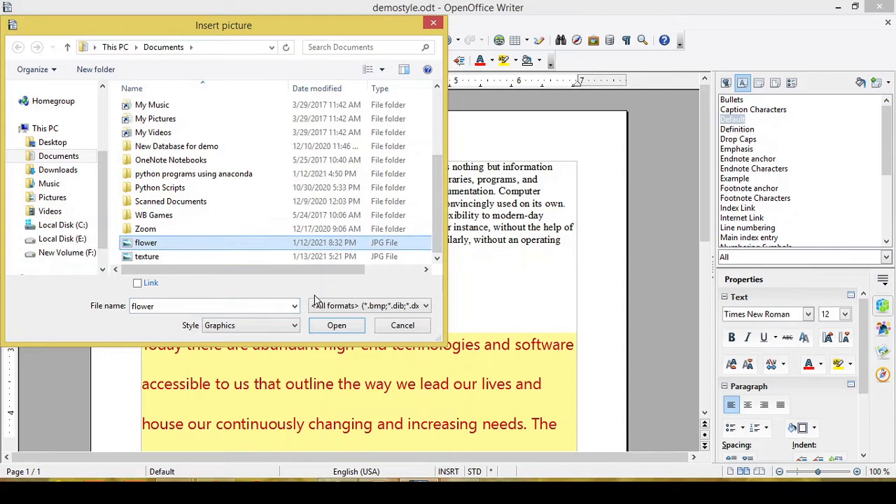
click(349, 324)
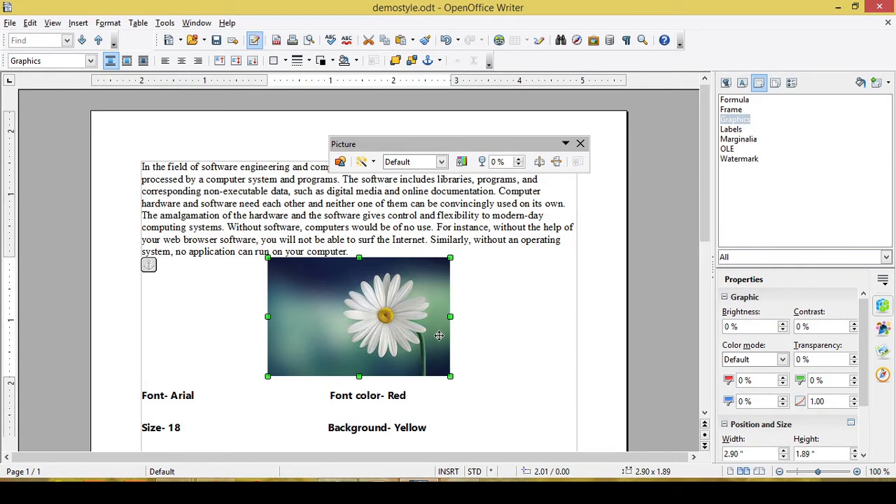
Apply the Formula frame style to the flower picture, and replace it with the Frame style.
double_click(735, 100)
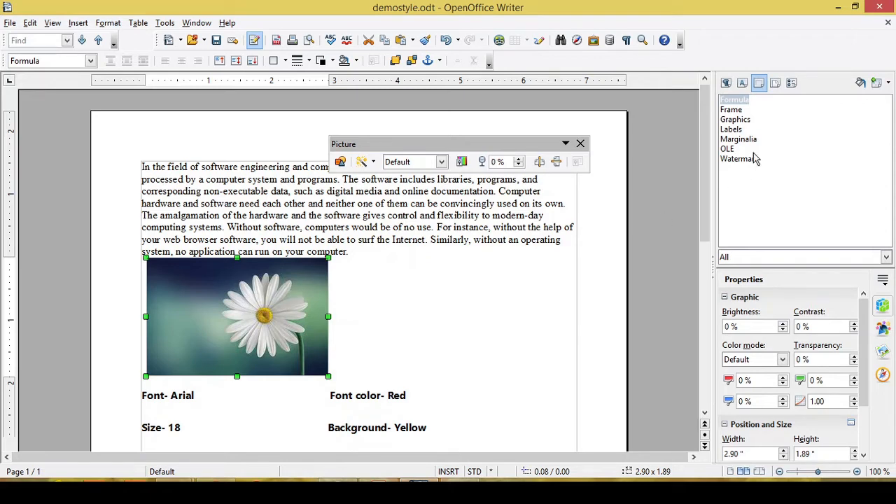
double_click(735, 111)
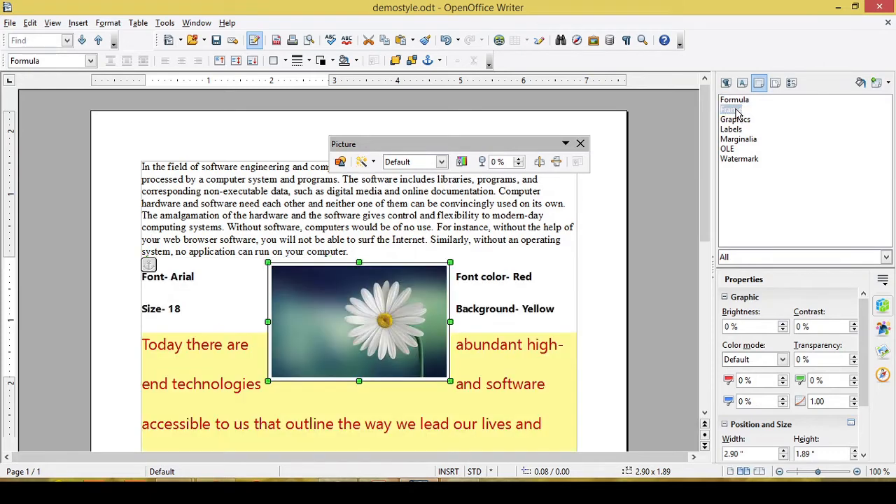
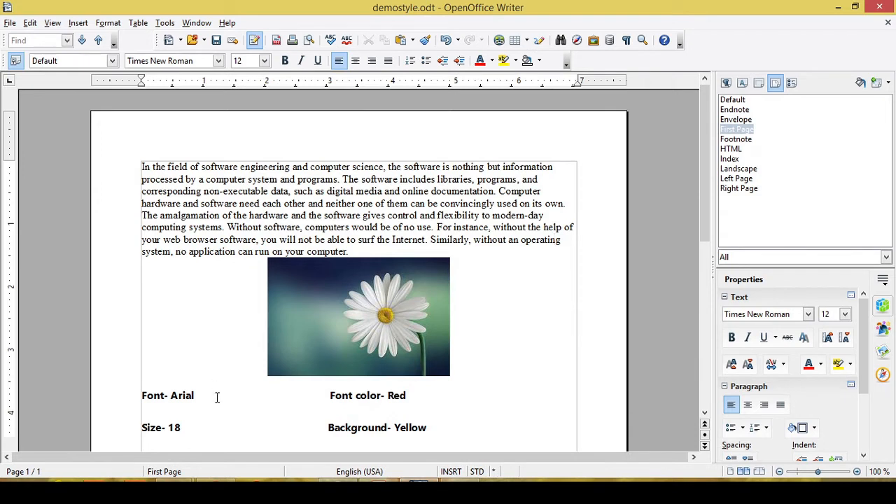
Show the page styles available for the current page, and select Default in the list of page styles.
right_click(188, 473)
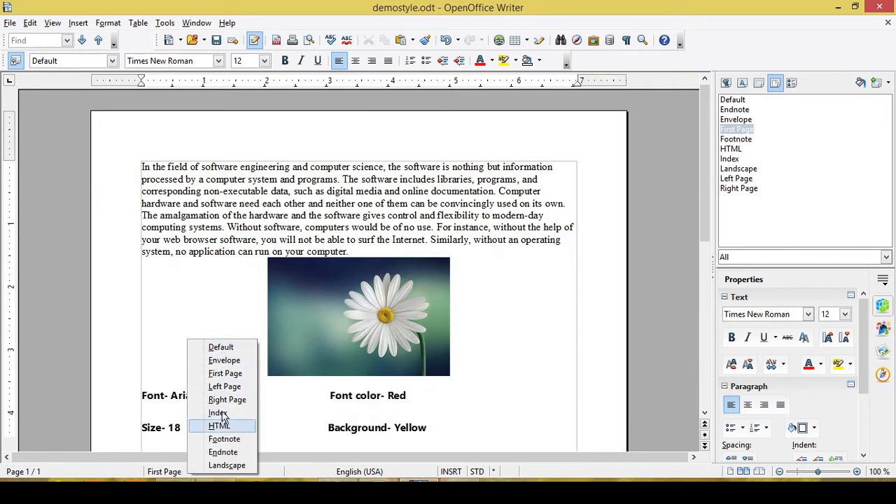
click(734, 103)
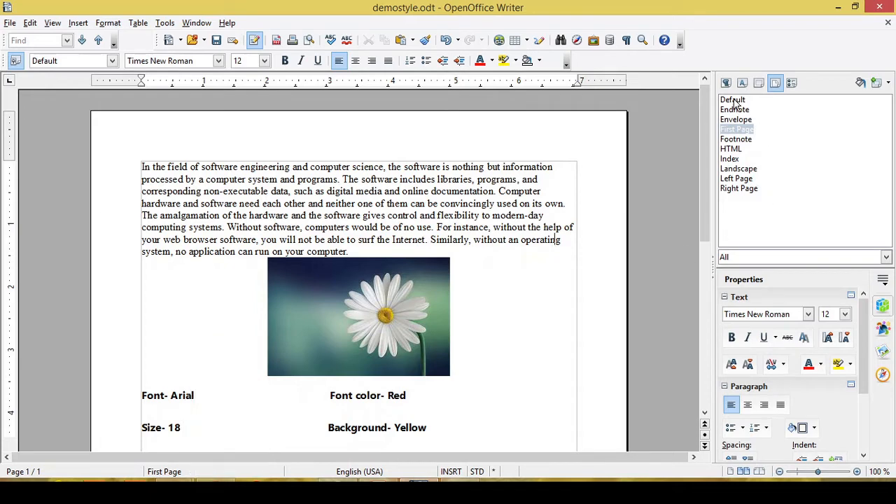
click(733, 102)
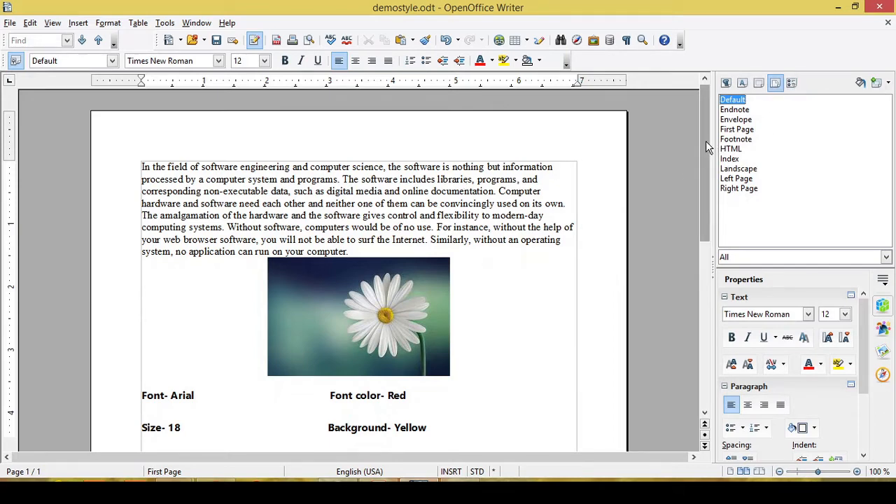
Add the line "List of fruits:" after the document's last paragraph, with an empty paragraph above it.
drag(702, 141, 705, 308)
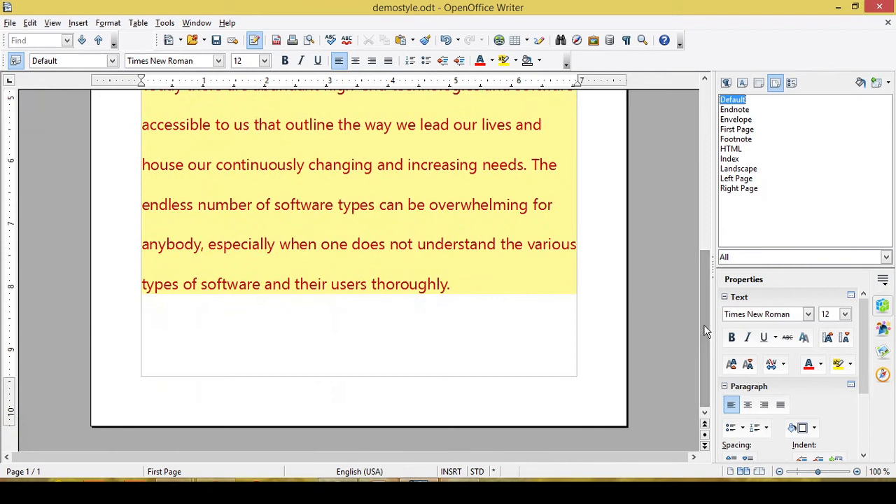
click(475, 281)
key(Return)
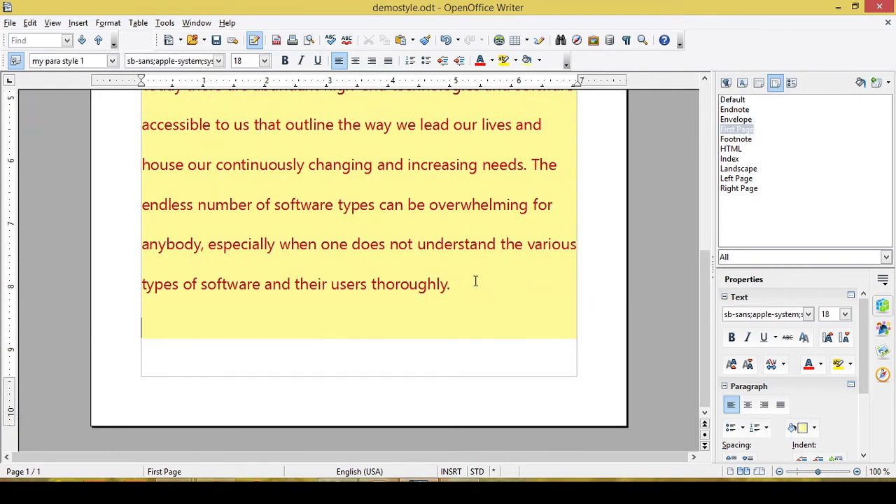
text(list of fruits)
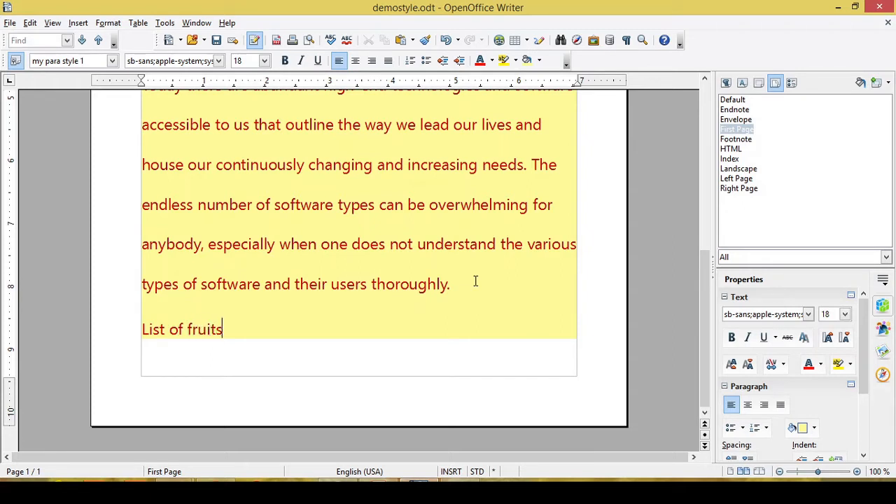
text(:)
click(472, 285)
key(Return)
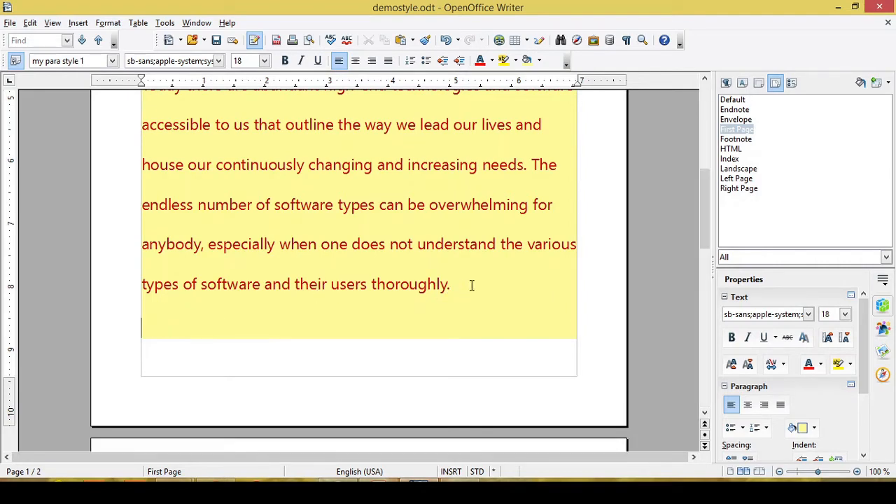
Apply the Default paragraph style to the paragraph starting "Today there are abundant high-end technologies".
drag(707, 201, 703, 184)
click(473, 166)
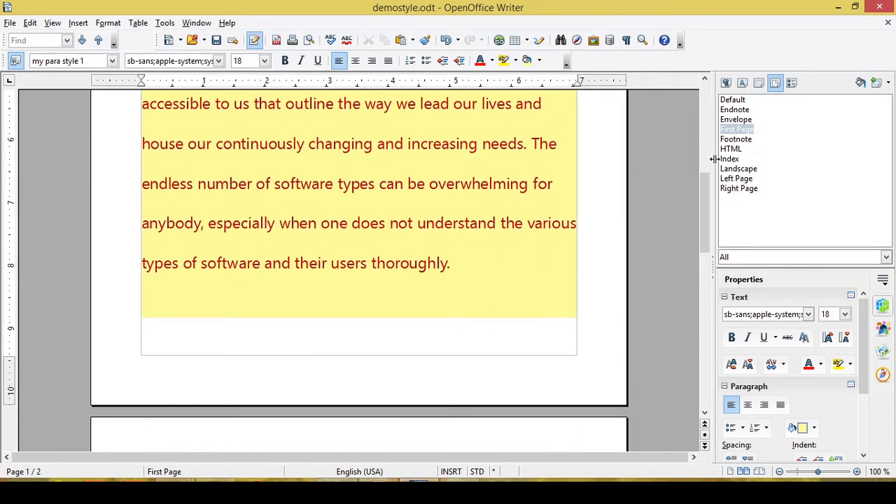
click(725, 84)
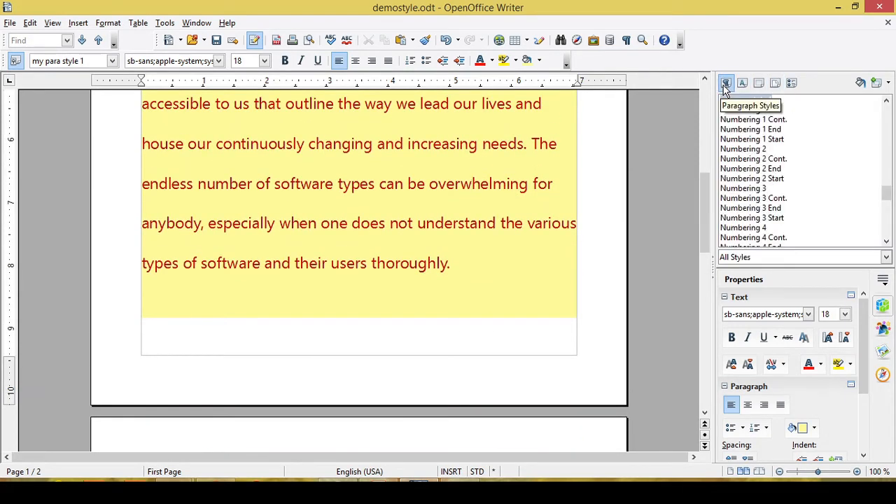
drag(886, 192, 888, 130)
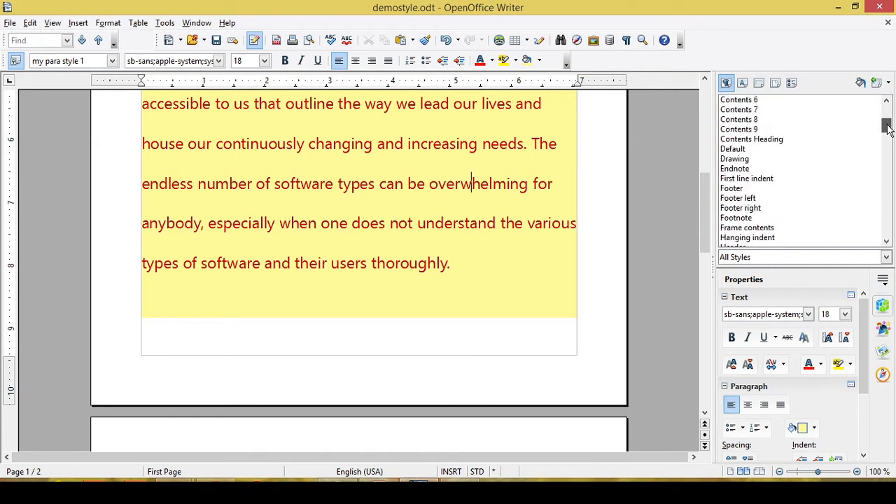
double_click(735, 149)
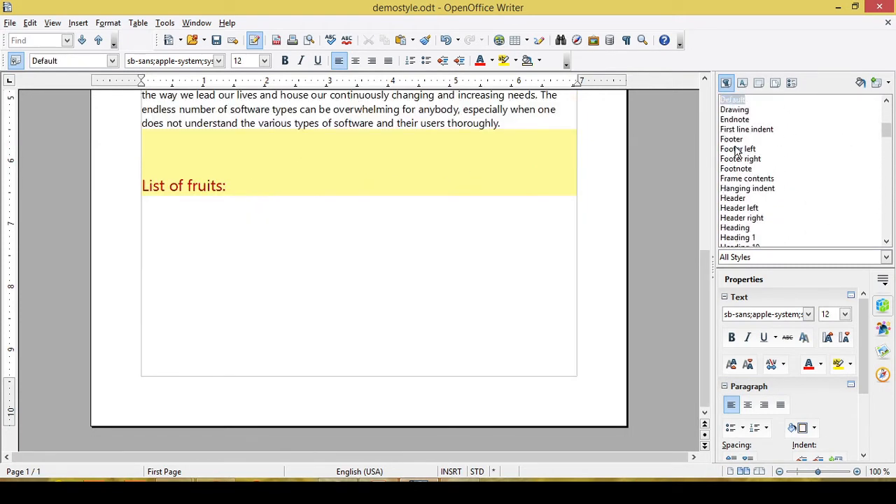
Apply the Default paragraph style to the "List of fruits:" line.
click(208, 156)
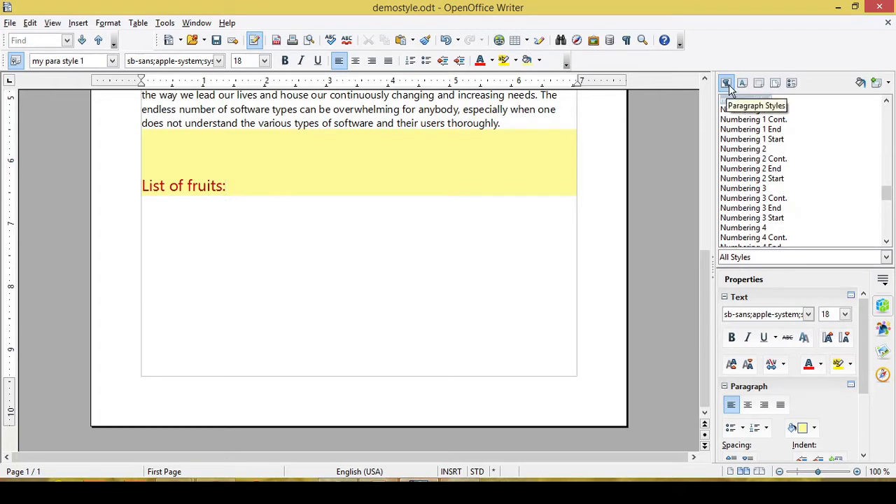
drag(886, 195, 887, 127)
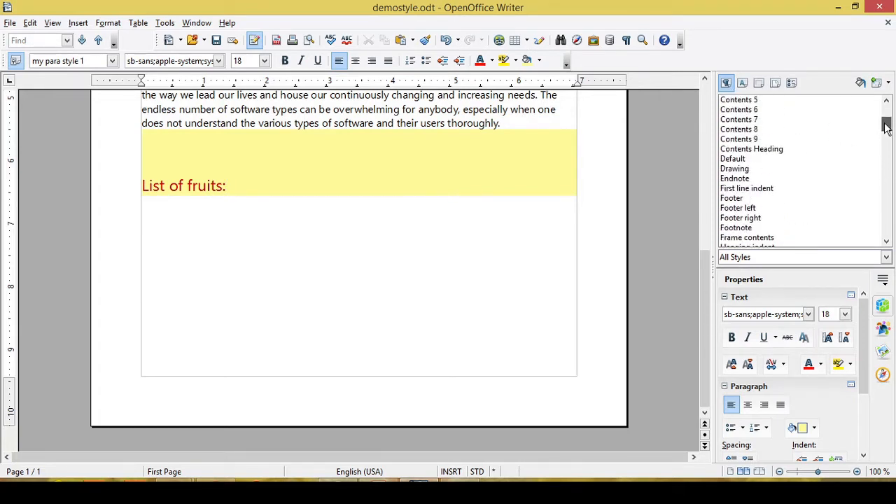
double_click(735, 158)
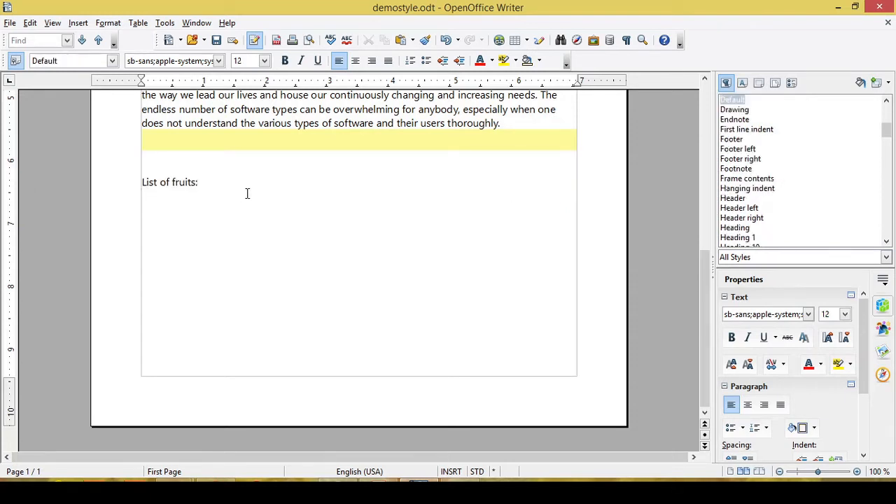
Enter mango, grapes, pineapple and orange on separate lines below "List of fruits:".
text(mango)
key(Return)
text(grapes)
key(Return)
text(pineapple )
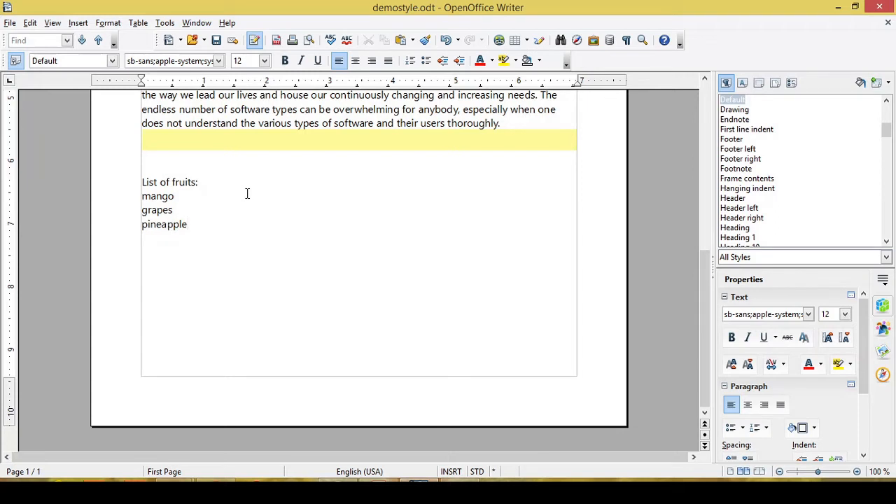
text(orange)
Apply the List 1 list style to the four fruit lines, and replace it with Numbering 1.
drag(142, 196, 181, 238)
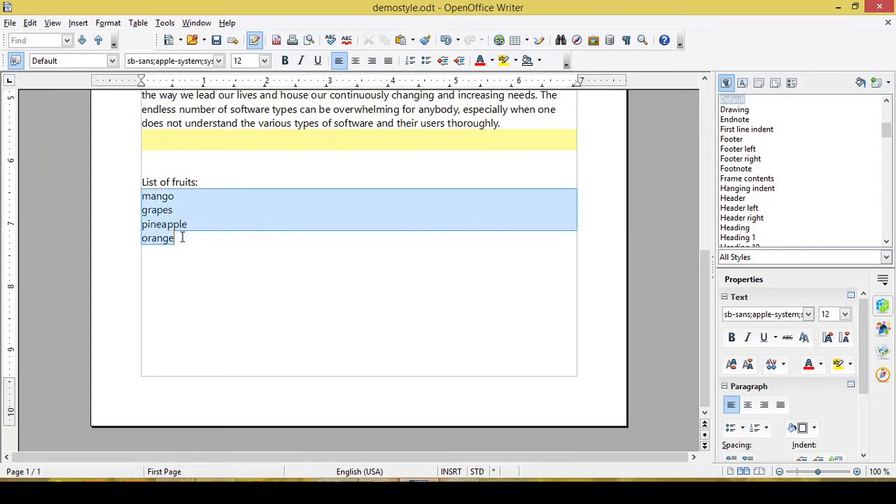
click(792, 82)
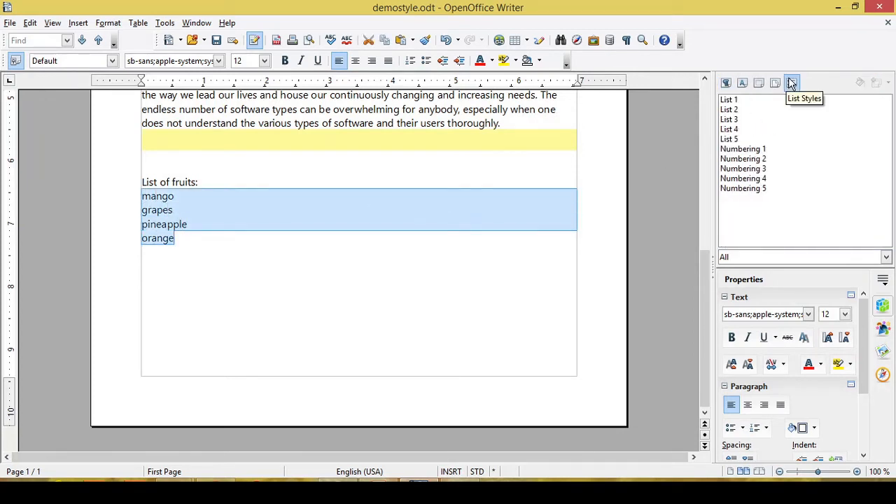
double_click(729, 101)
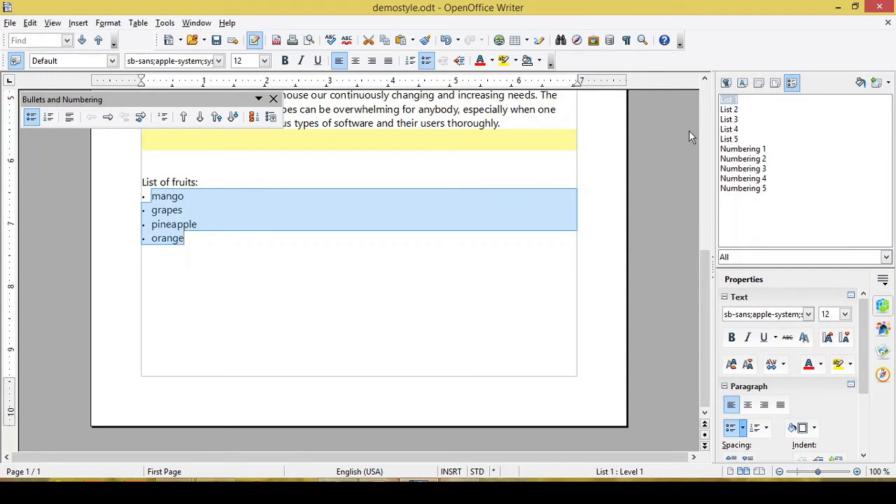
double_click(738, 151)
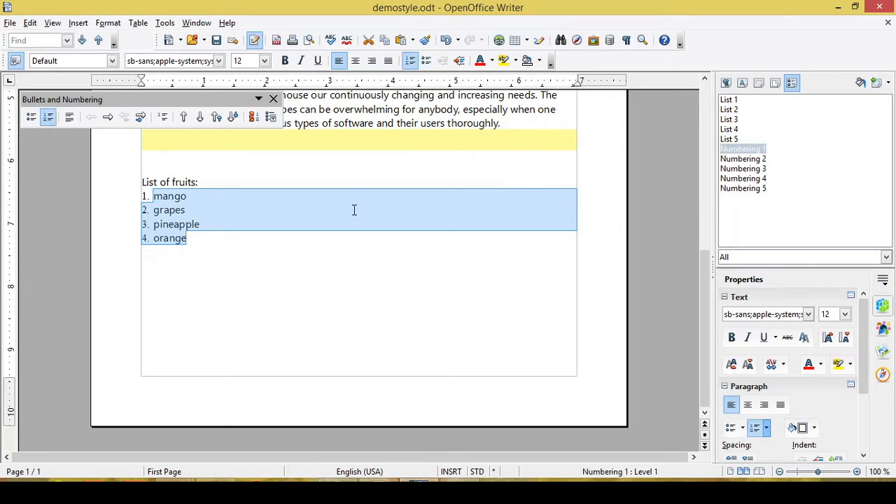
Try the Numbering 2 and Numbering 3 list styles on the four fruit lines, and settle on Numbering 4.
double_click(752, 161)
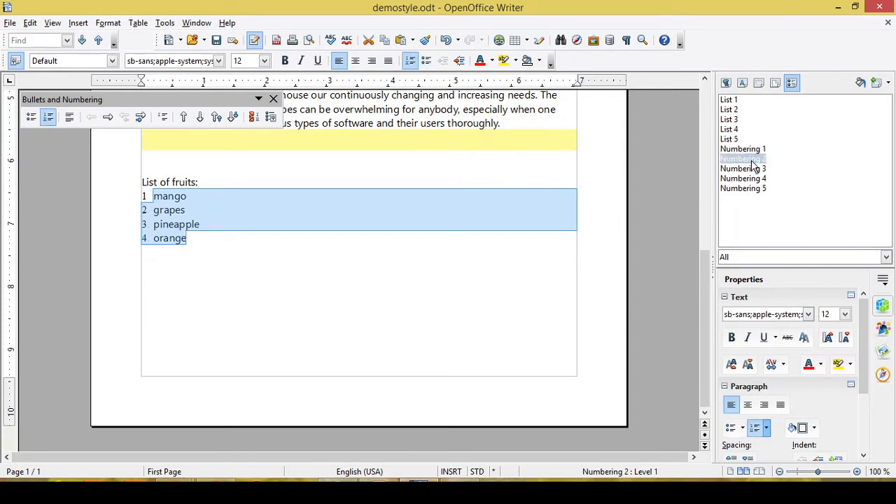
double_click(752, 170)
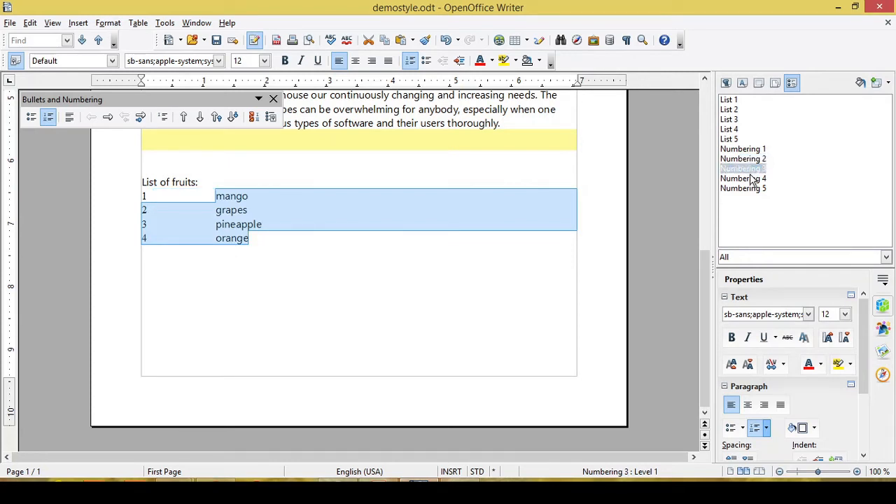
double_click(752, 180)
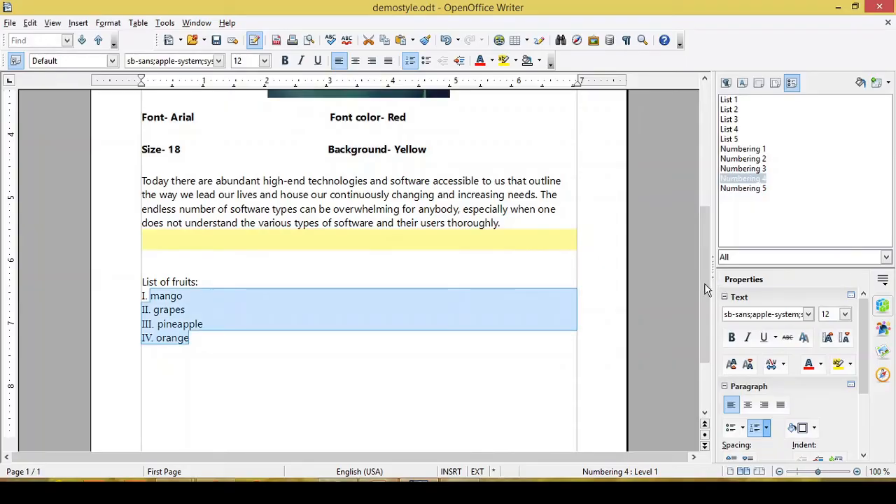
Turn on Fill Format mode for paragraph styles and apply my para style 1 to the document's first paragraph.
drag(707, 288, 706, 167)
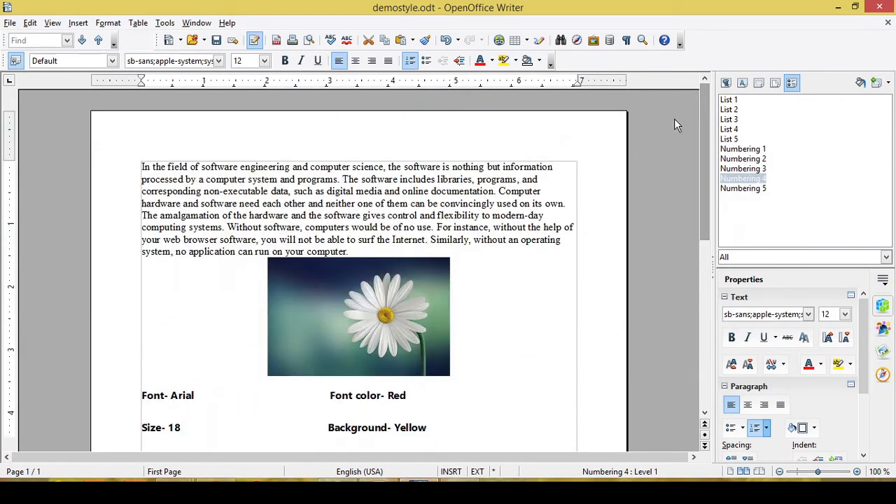
click(394, 191)
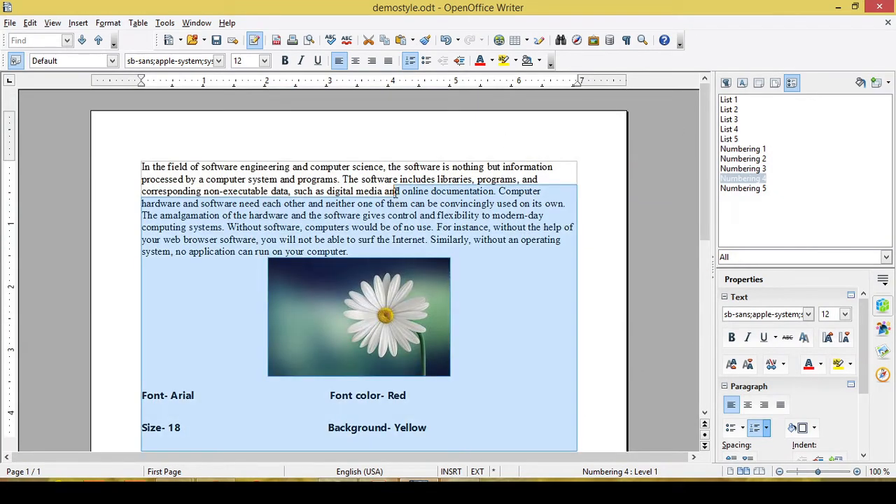
click(440, 184)
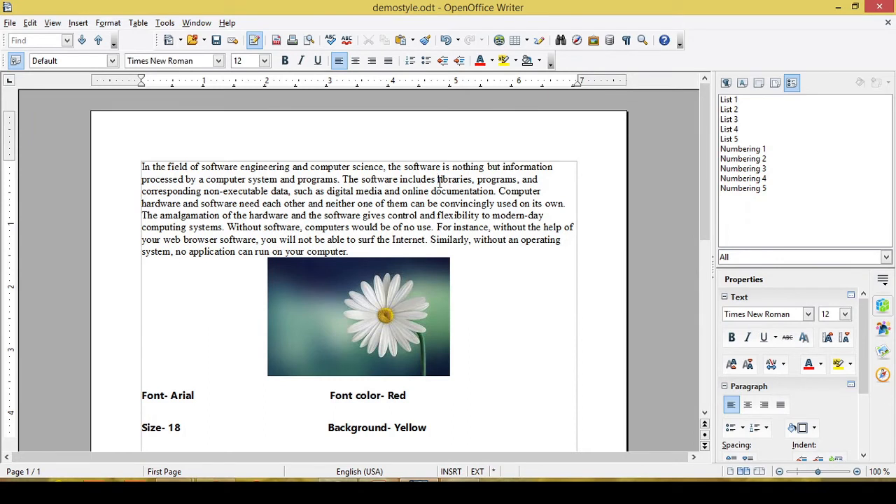
click(726, 84)
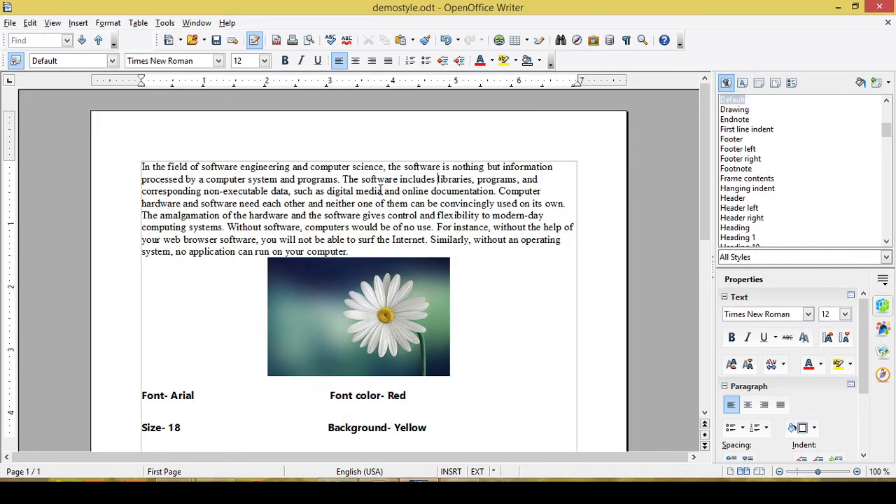
click(862, 83)
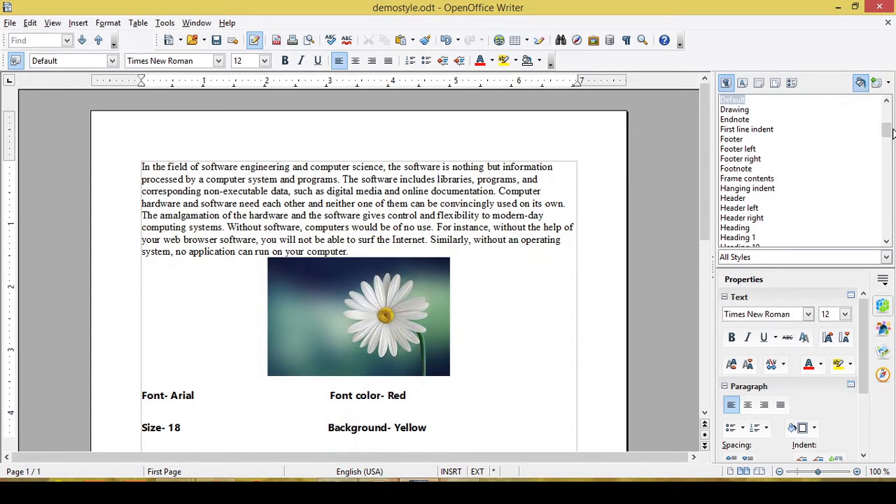
mouse_move(887, 133)
mouse_down()
mouse_move(892, 246)
mouse_move(890, 185)
mouse_up()
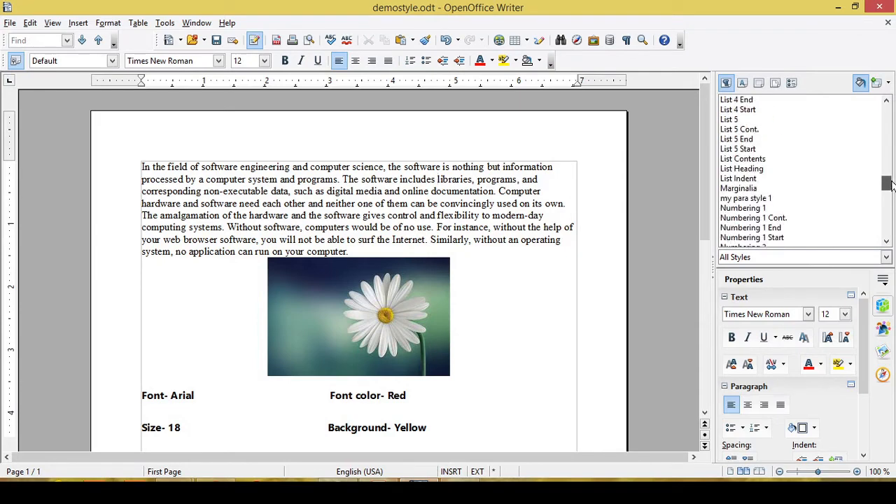
click(756, 200)
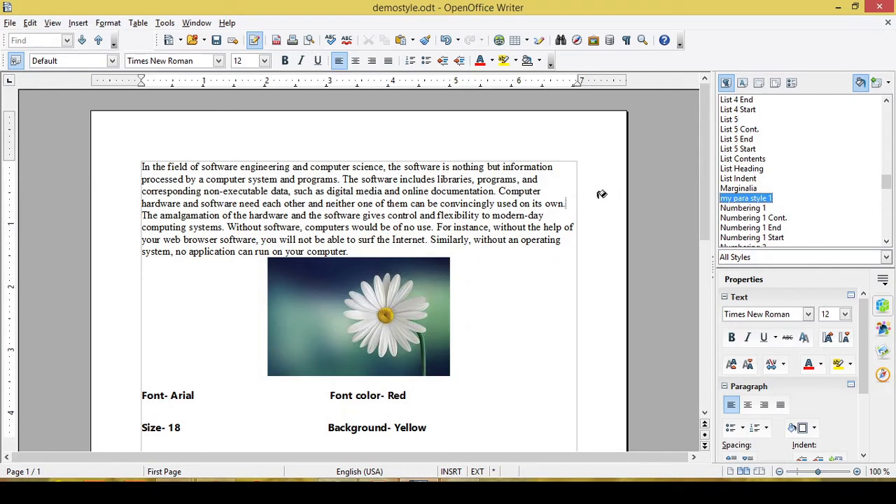
click(404, 181)
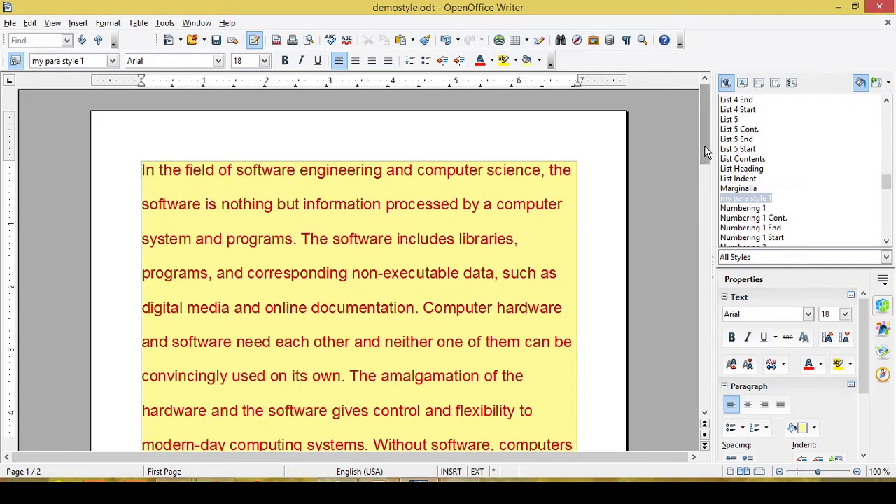
Fill the paragraph starting "Today there are abundant" with my para style 1, replace it with List 5 End, and leave Fill Format mode.
drag(707, 155, 697, 306)
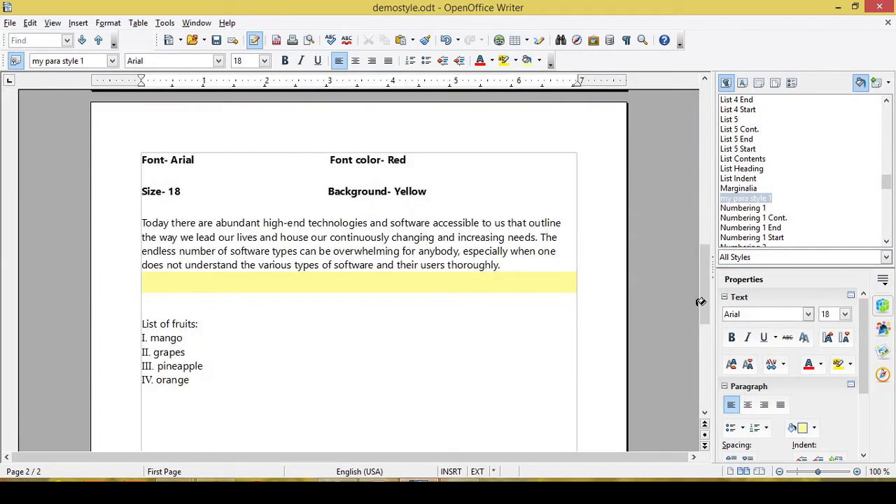
click(434, 239)
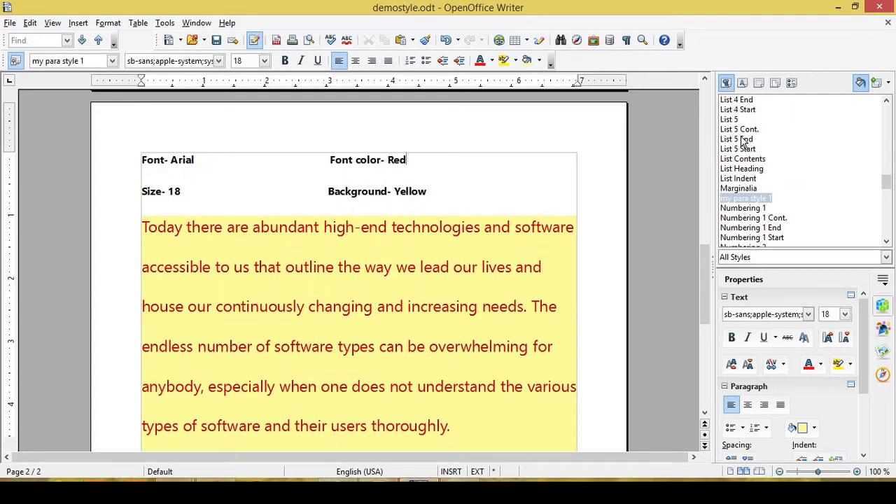
double_click(738, 139)
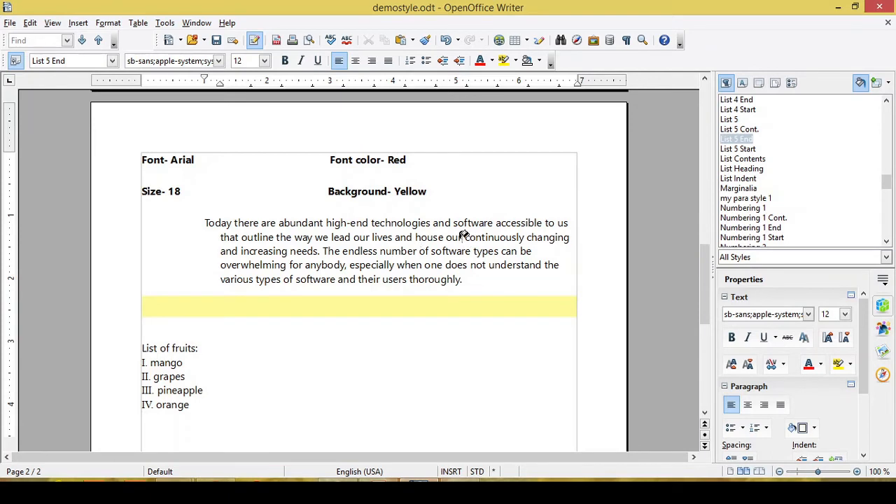
click(861, 84)
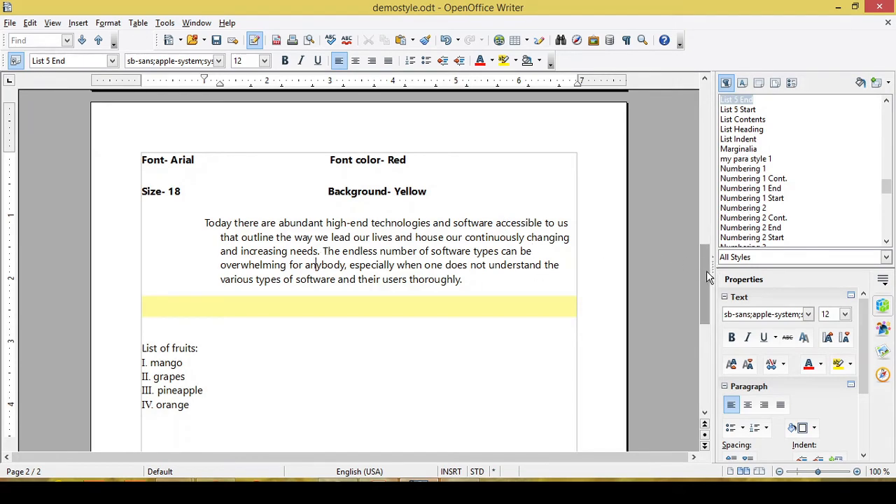
Apply the Default paragraph style to the first paragraph and delete the flower picture below it.
drag(706, 271, 710, 101)
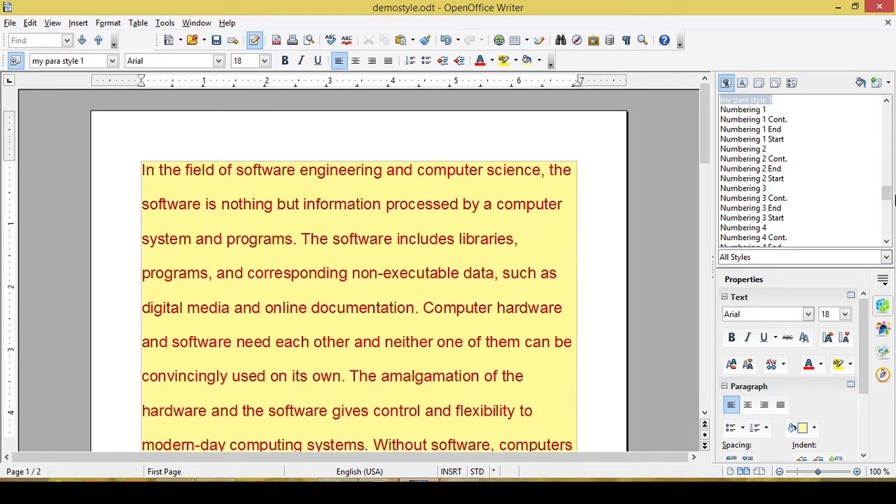
drag(888, 196, 890, 125)
double_click(740, 173)
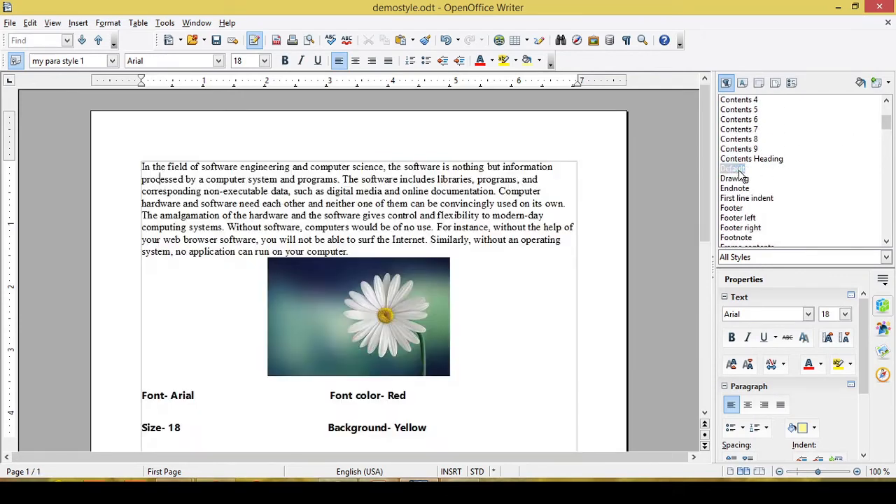
click(341, 324)
key(Delete)
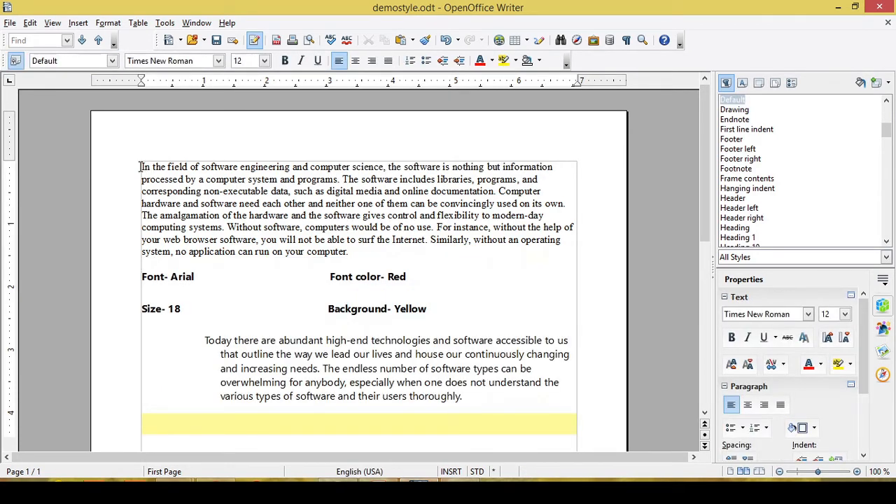
Set the whole first paragraph's font to Verdana at size 15.
drag(141, 168, 357, 251)
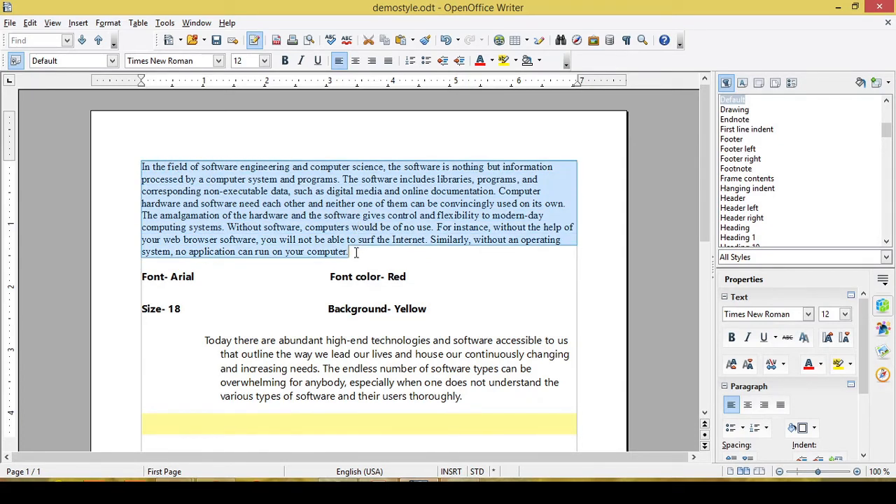
click(219, 61)
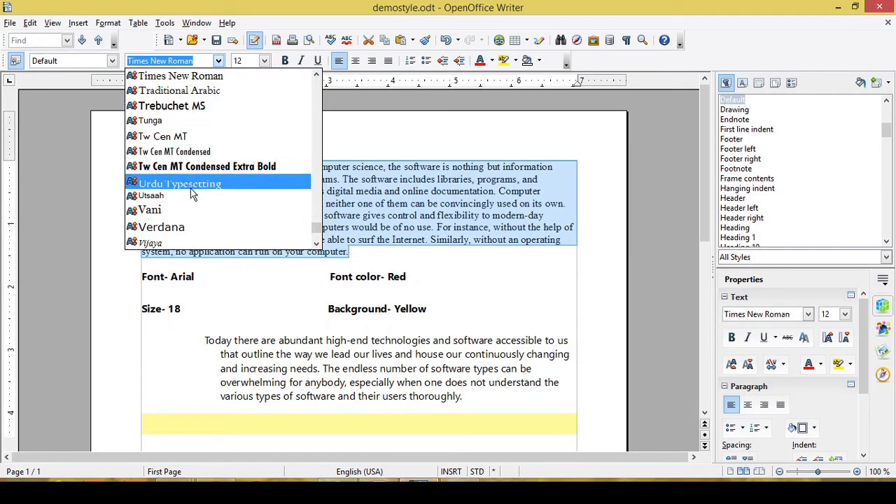
scroll(185, 222, down, 3)
key(Return)
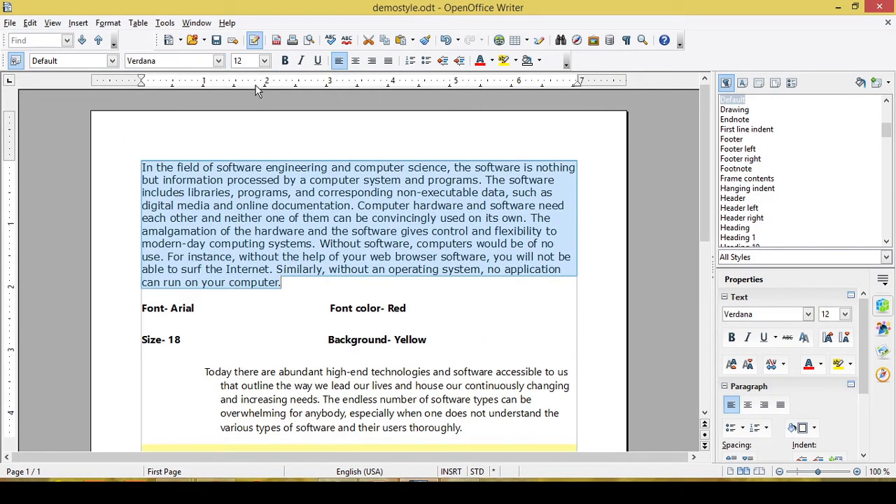
click(264, 61)
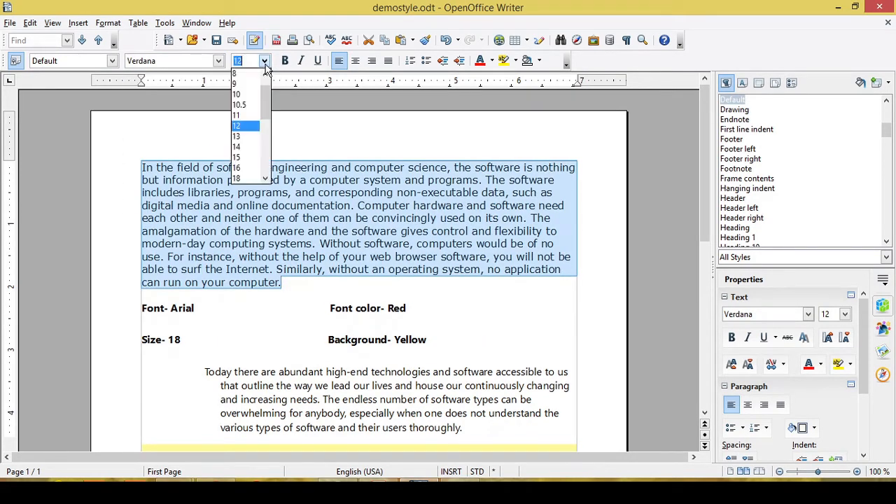
click(238, 159)
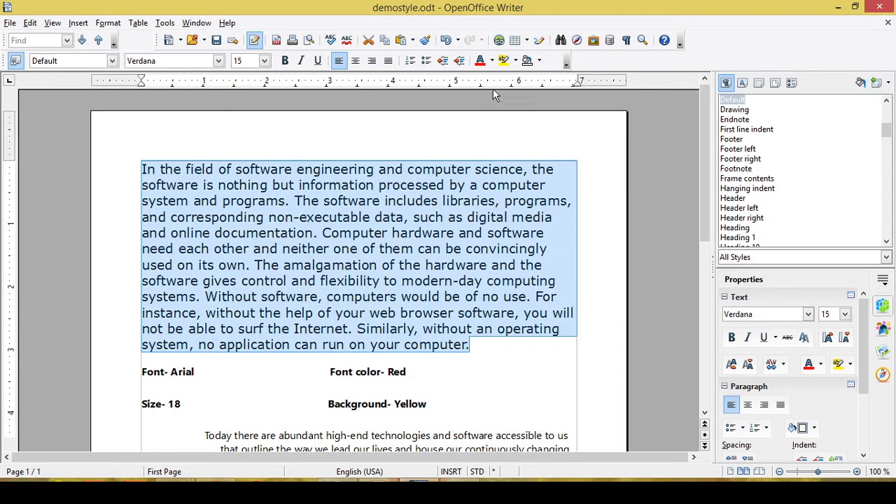
Give the first paragraph a dark blue font color and a light yellow background.
click(493, 61)
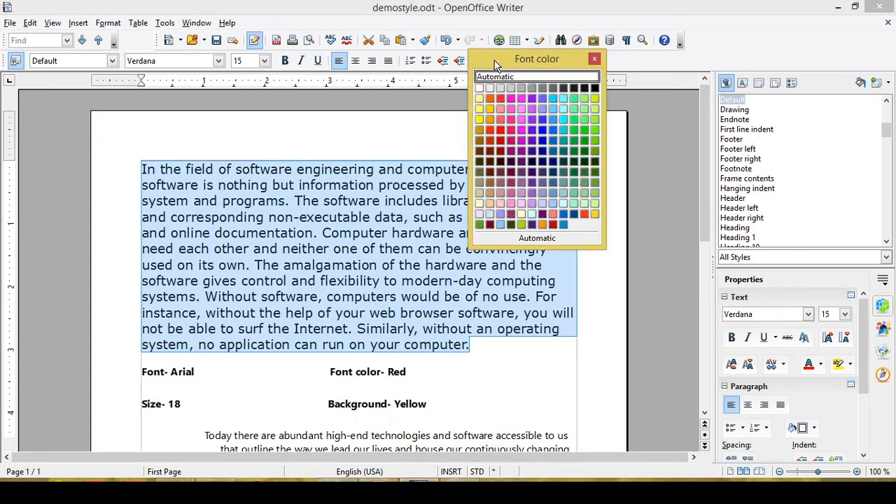
click(544, 152)
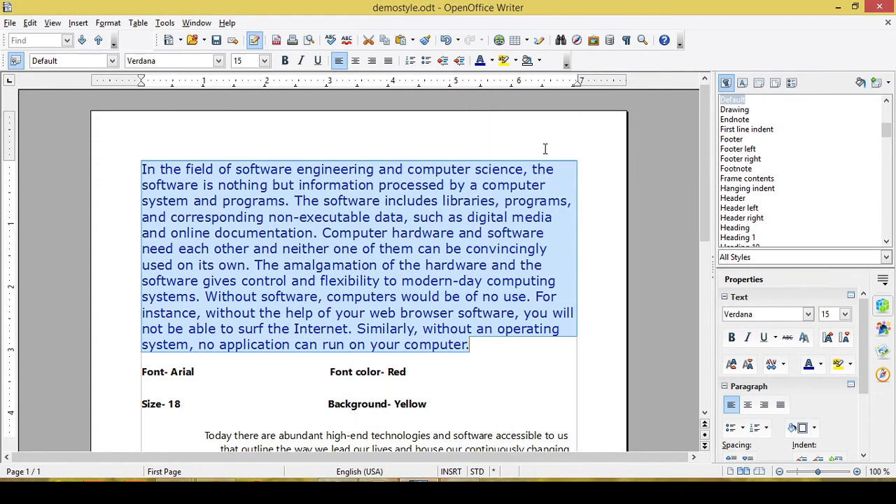
click(539, 60)
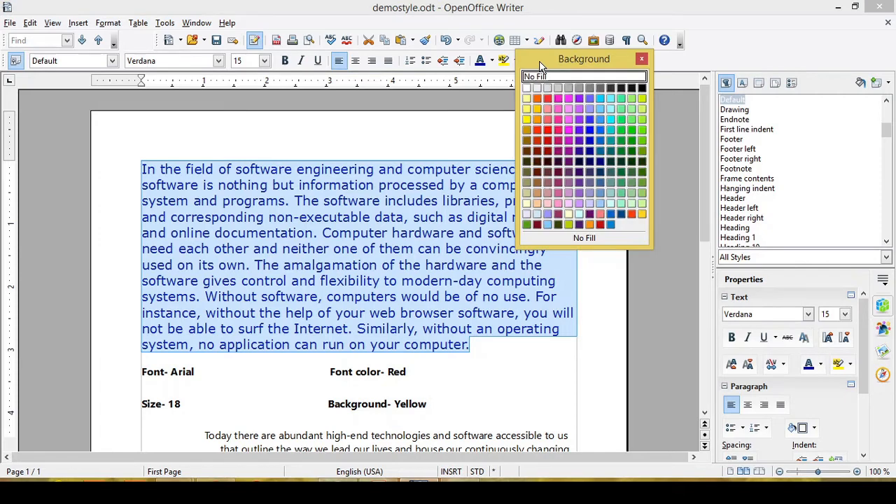
click(527, 99)
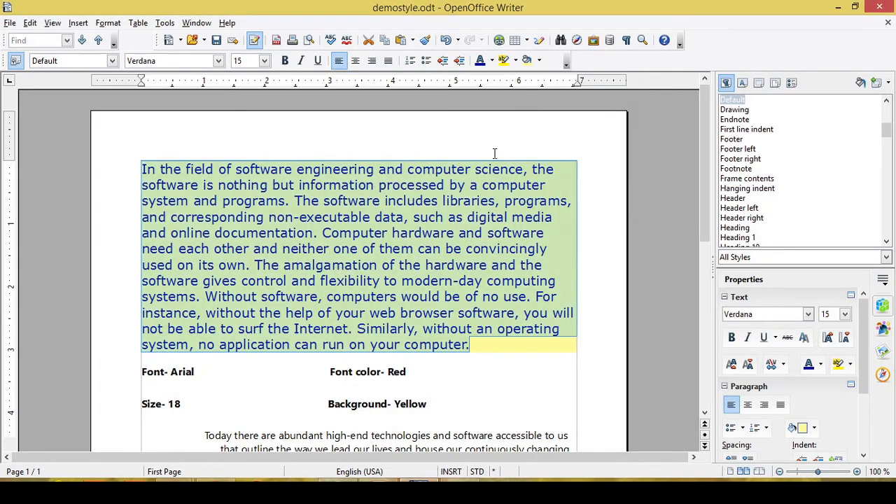
Add a purple 5.00 pt box border on all four sides of the first paragraph.
click(105, 23)
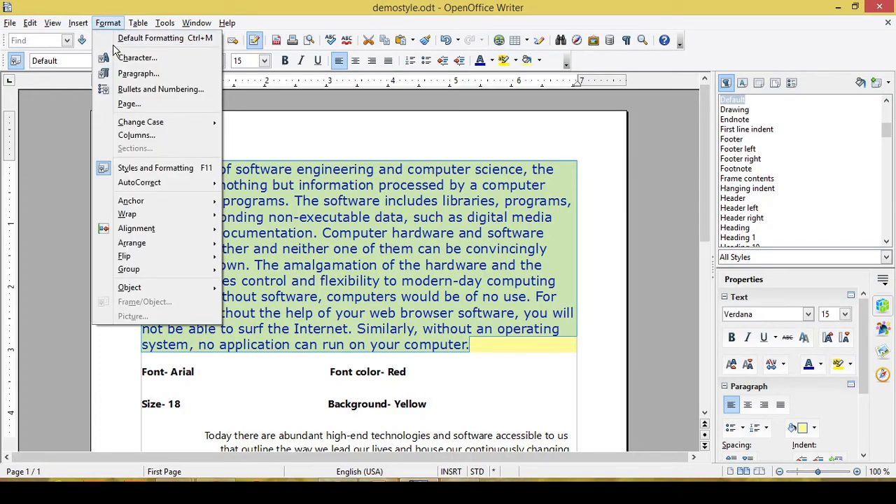
click(132, 75)
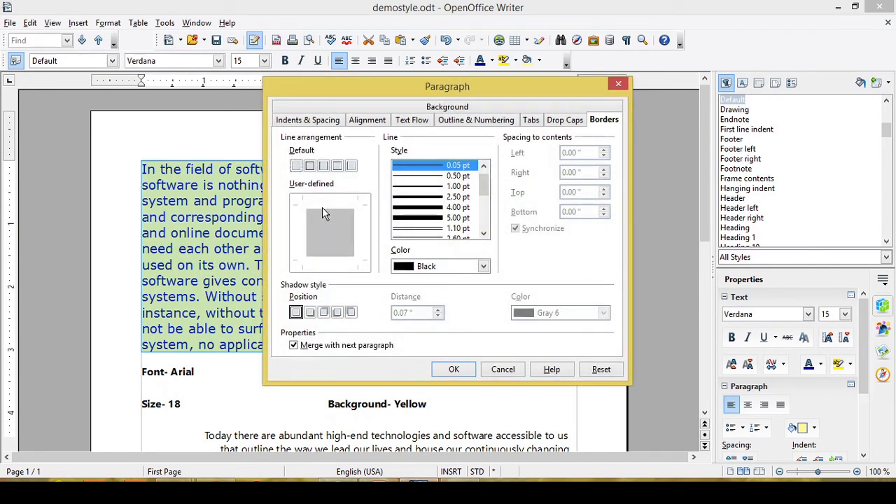
click(309, 167)
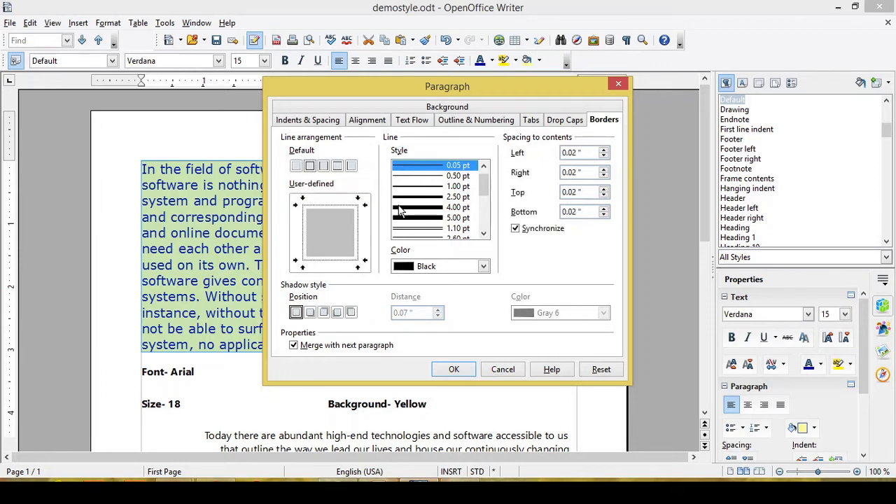
click(451, 267)
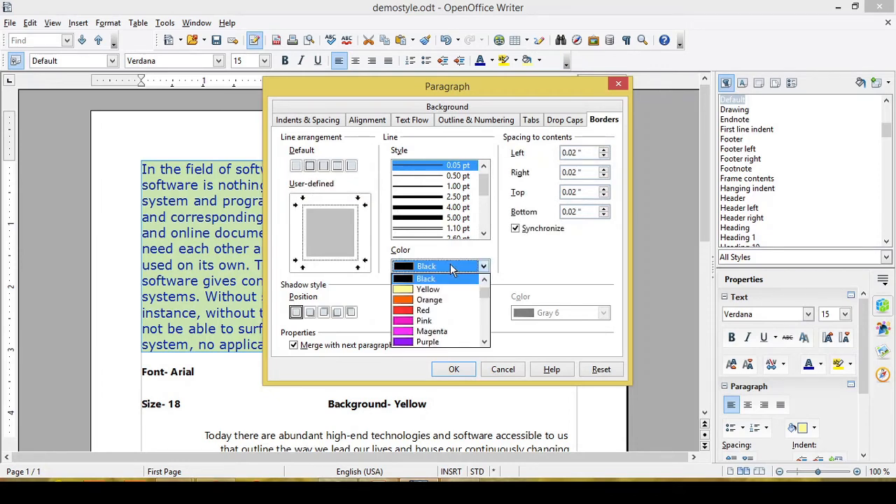
click(424, 339)
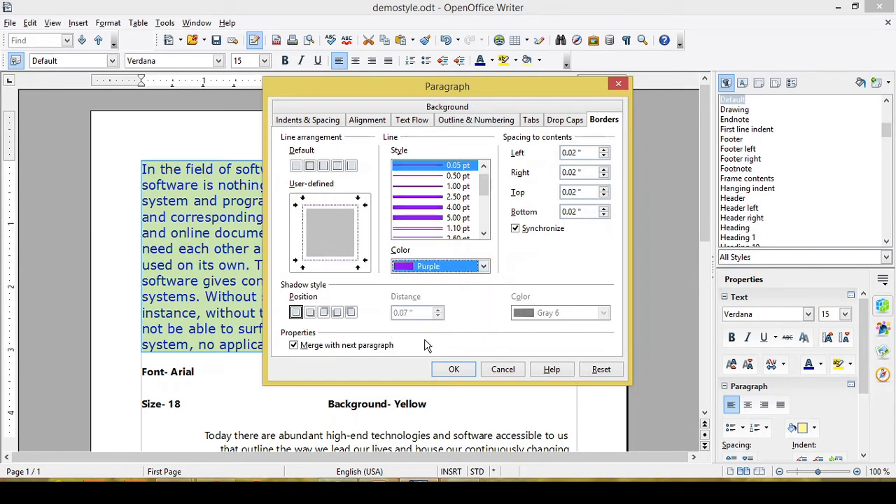
click(439, 218)
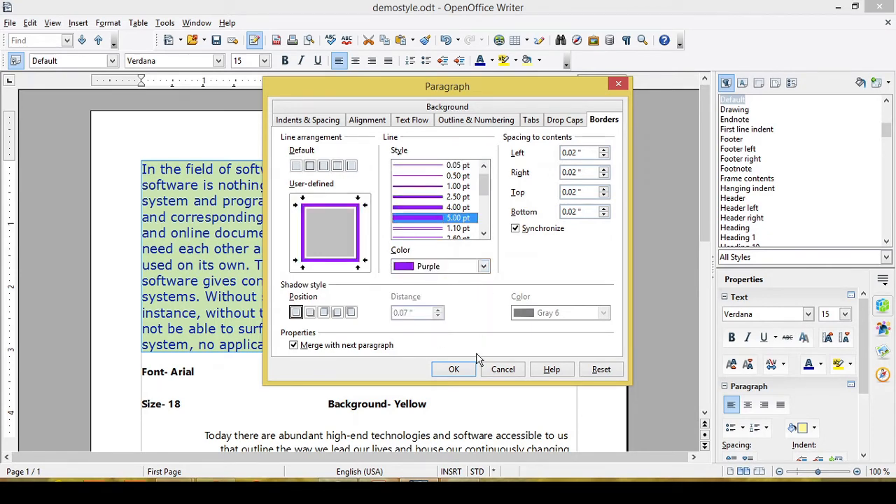
click(455, 370)
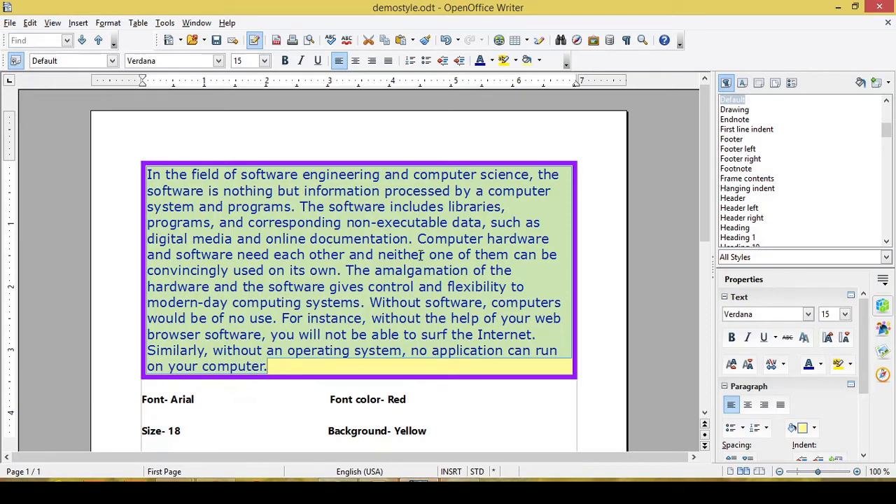
Create a new paragraph style named "my para style 2" from the selected, formatted first paragraph.
click(890, 84)
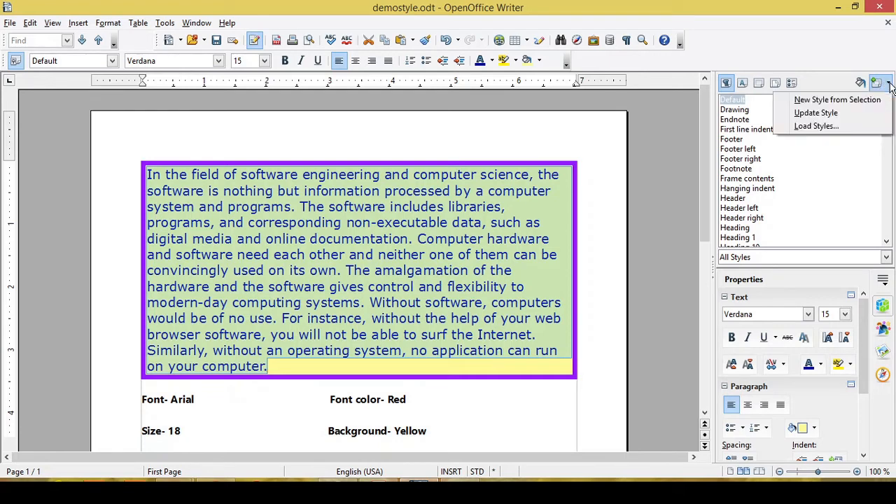
click(843, 103)
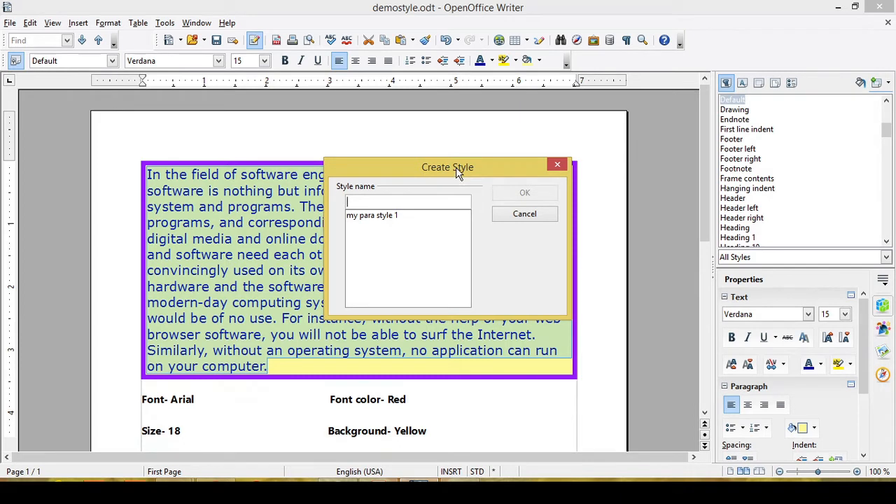
text(m)
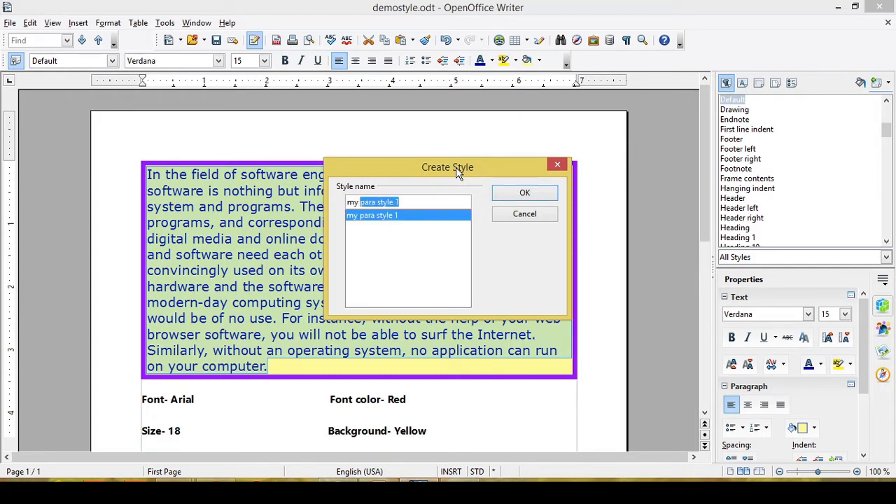
text(y pa)
key(BackSpace)
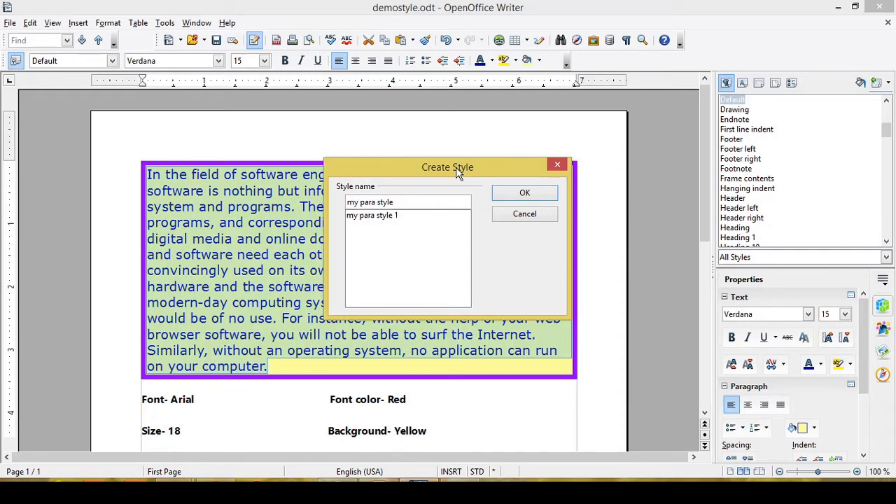
text(2)
click(521, 192)
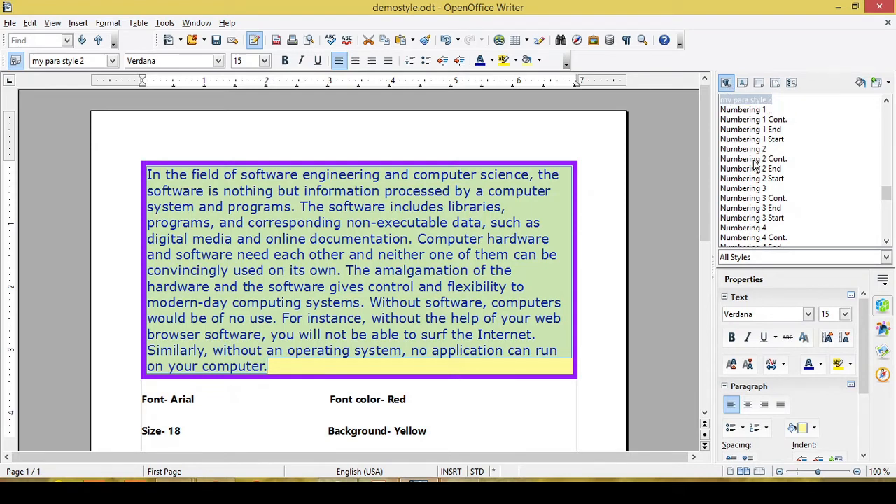
List only the custom styles and apply "my para style 2" to the paragraph beginning "Today there are abundant".
click(768, 258)
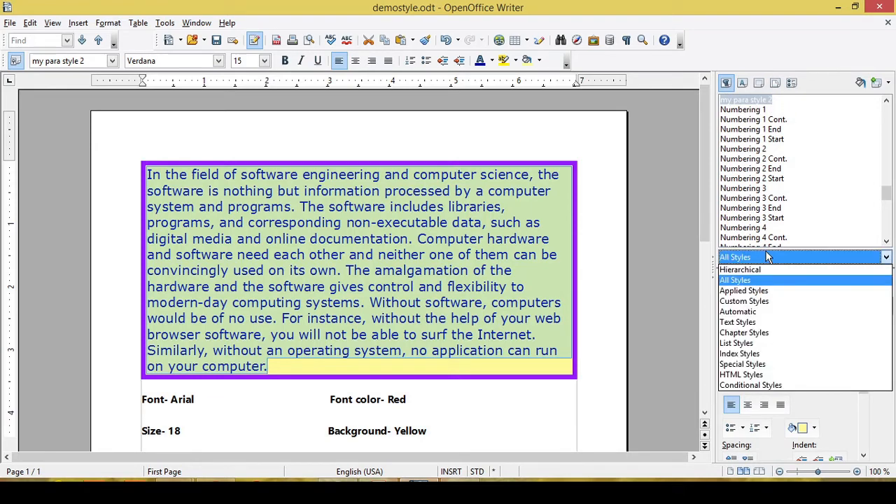
click(743, 304)
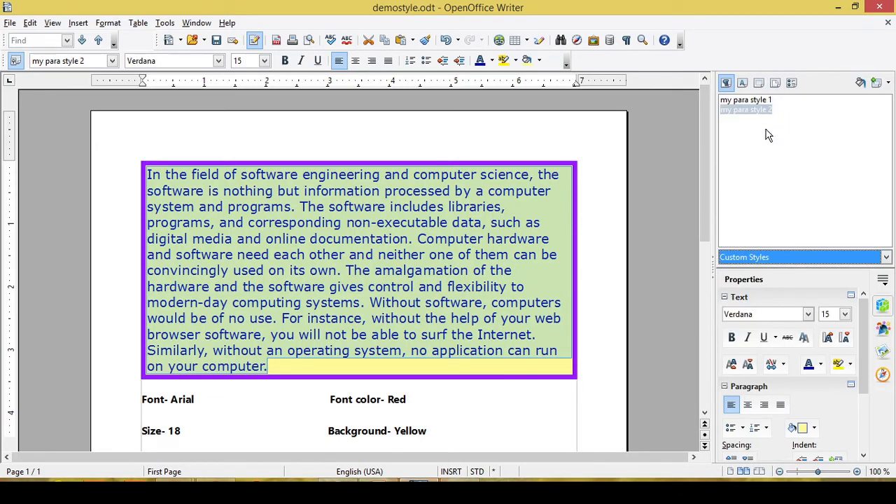
click(779, 109)
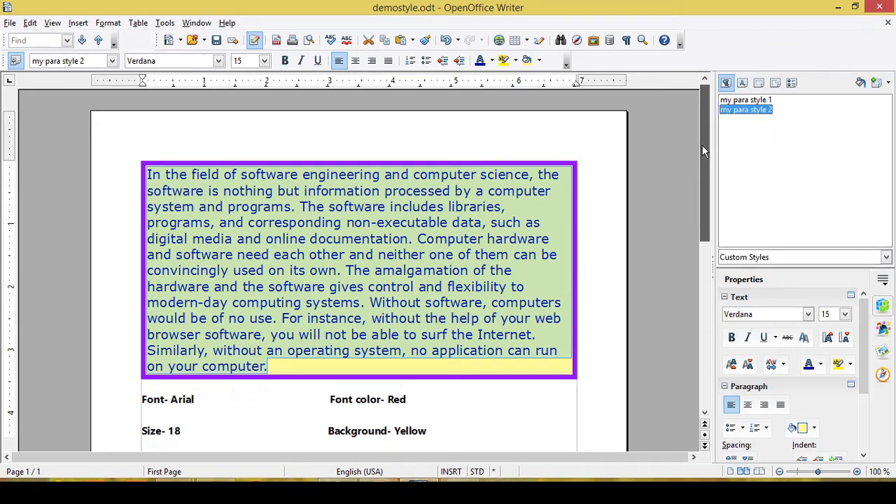
drag(702, 149, 711, 231)
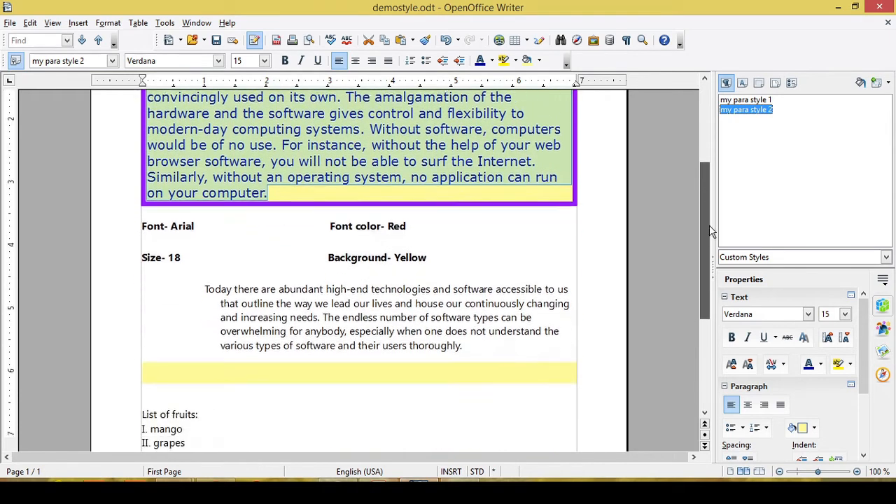
click(434, 278)
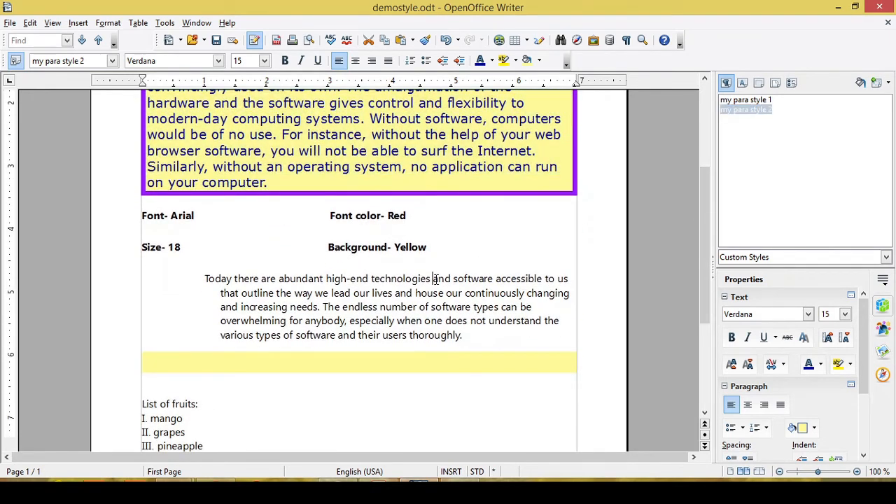
double_click(744, 110)
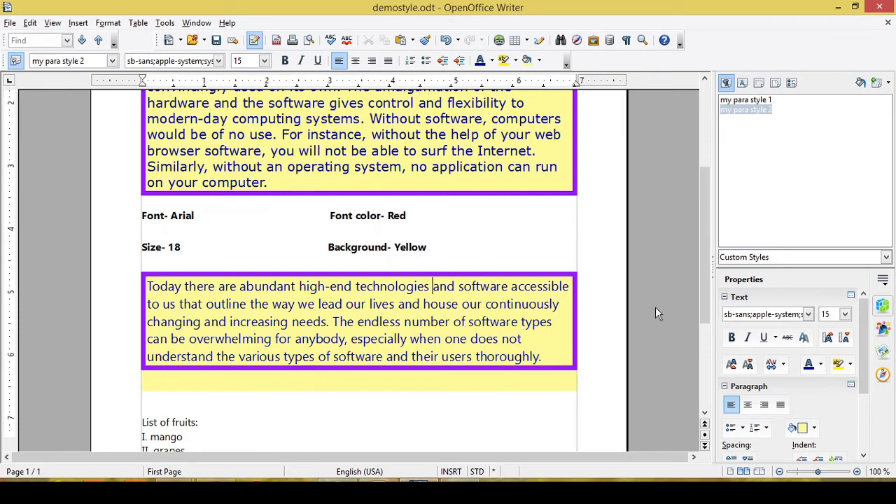
List all styles again and apply the Default paragraph style to the "Today there are abundant" paragraph.
click(760, 257)
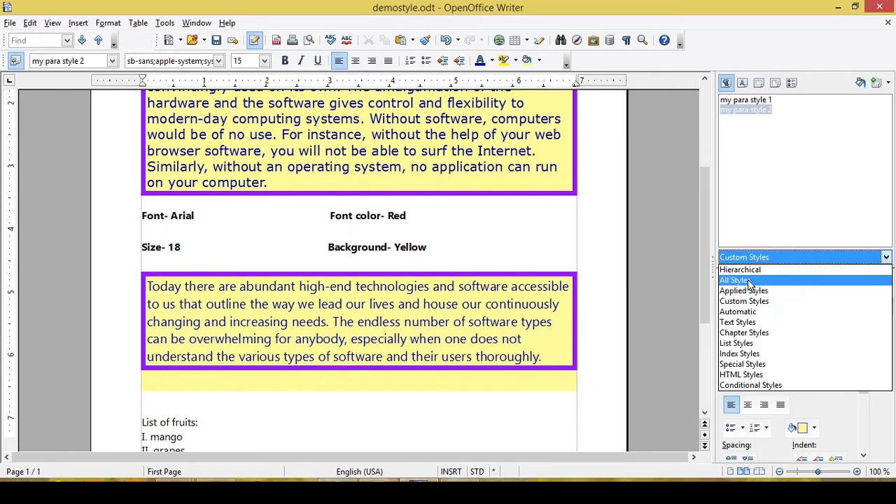
click(751, 280)
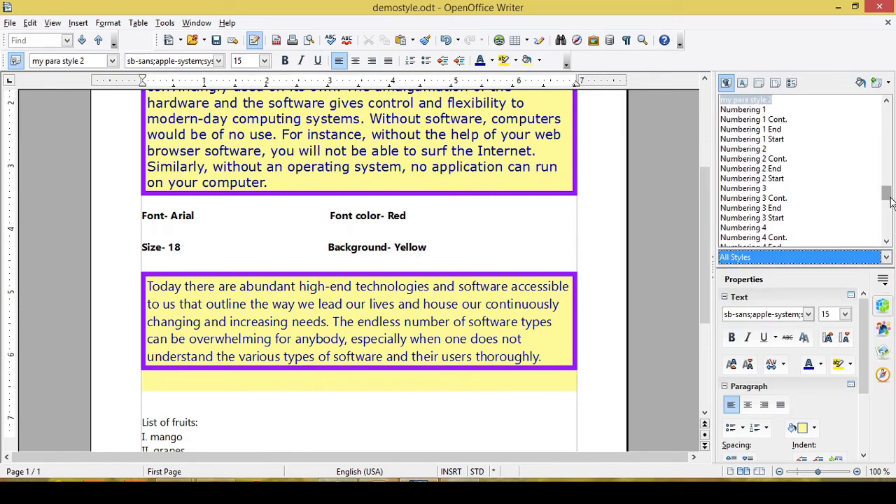
drag(888, 195, 891, 116)
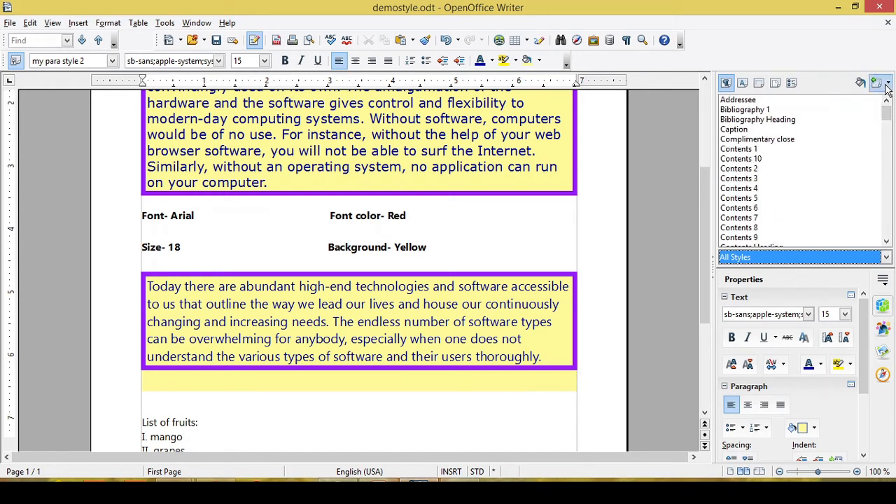
drag(891, 113, 889, 128)
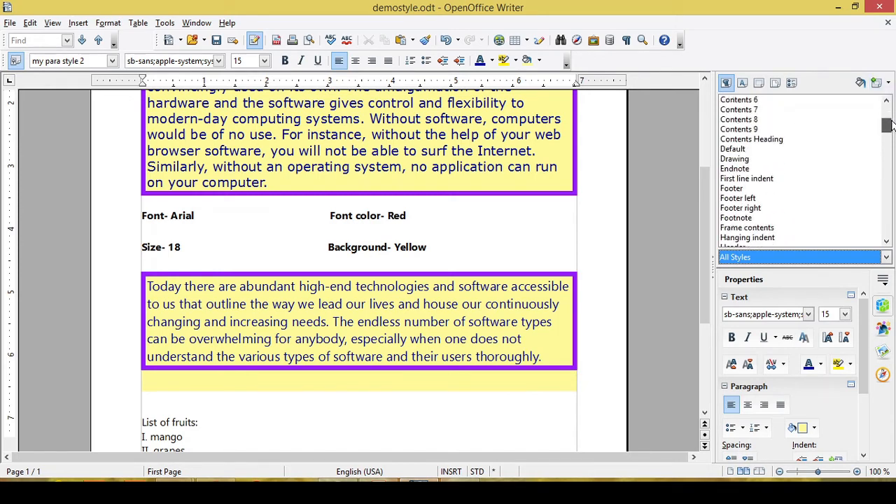
double_click(732, 130)
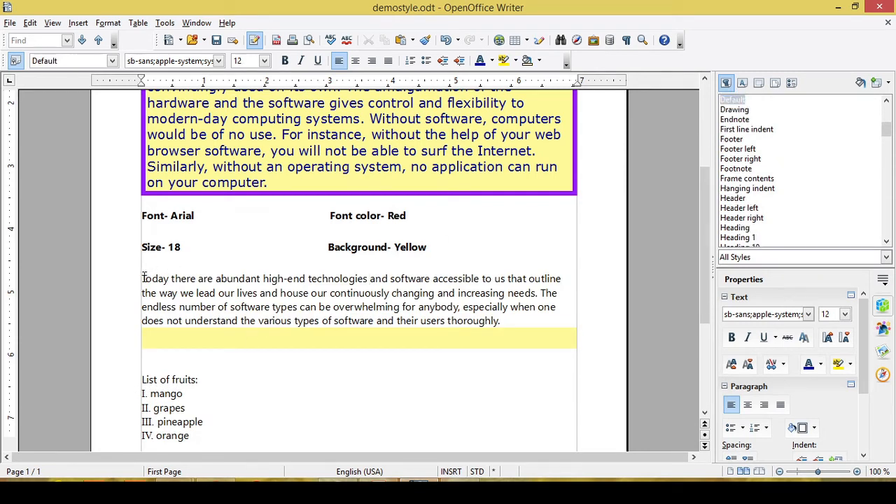
Format the whole "Today there are abundant" paragraph in Algerian, size 15, with a red font color.
mouse_move(144, 278)
mouse_down()
mouse_move(329, 320)
mouse_move(523, 326)
mouse_move(294, 278)
mouse_move(141, 278)
mouse_up()
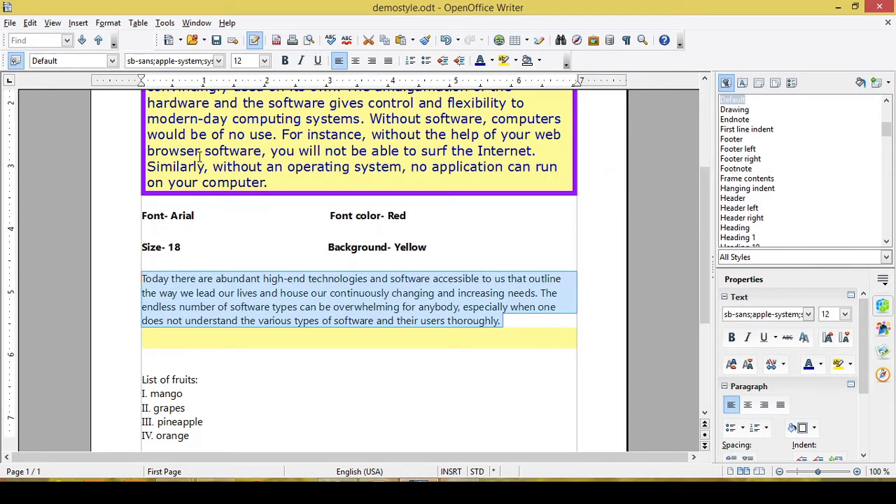
click(218, 63)
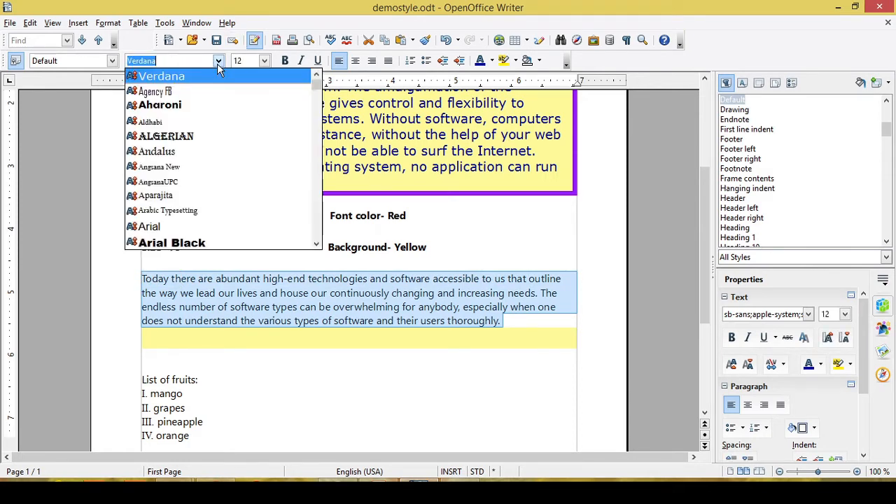
click(196, 136)
click(263, 62)
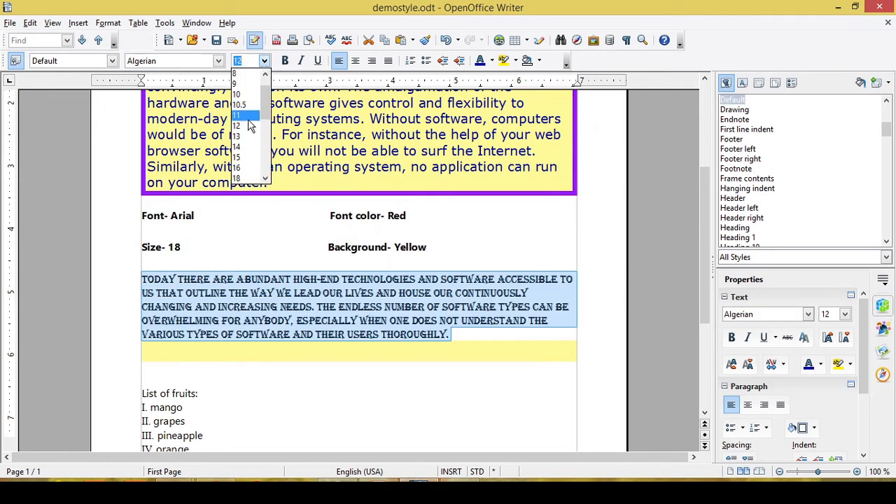
click(238, 157)
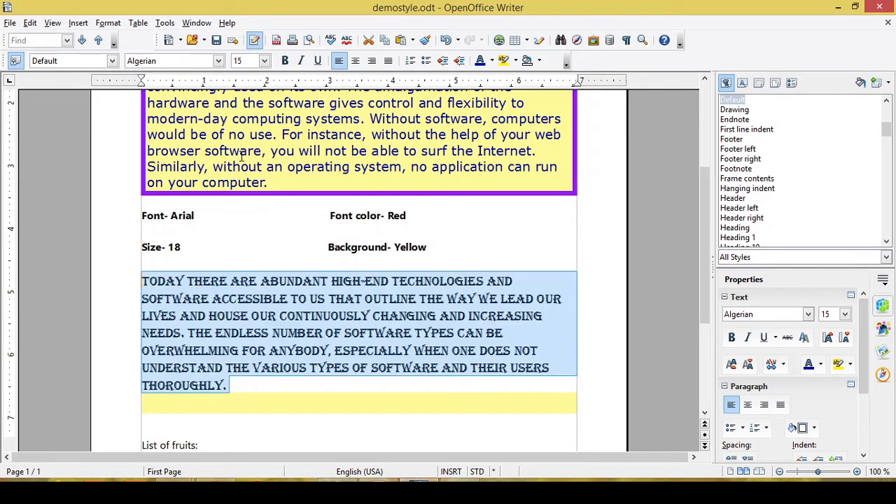
click(493, 61)
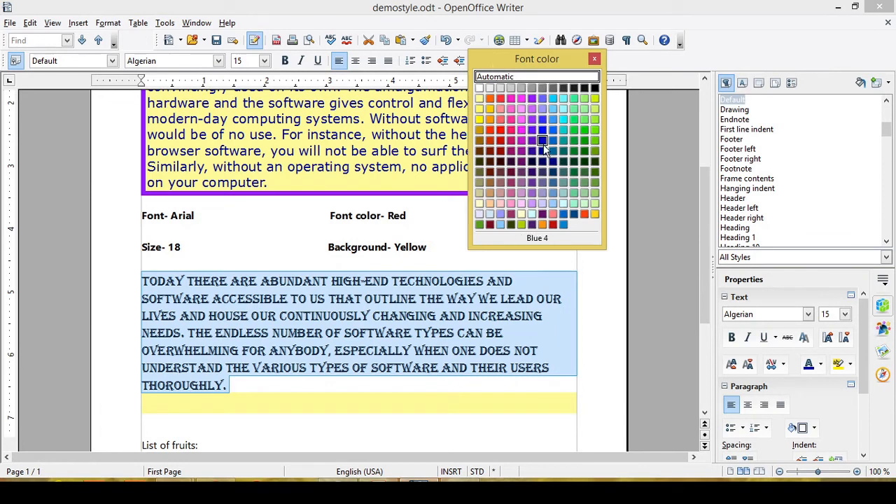
click(501, 130)
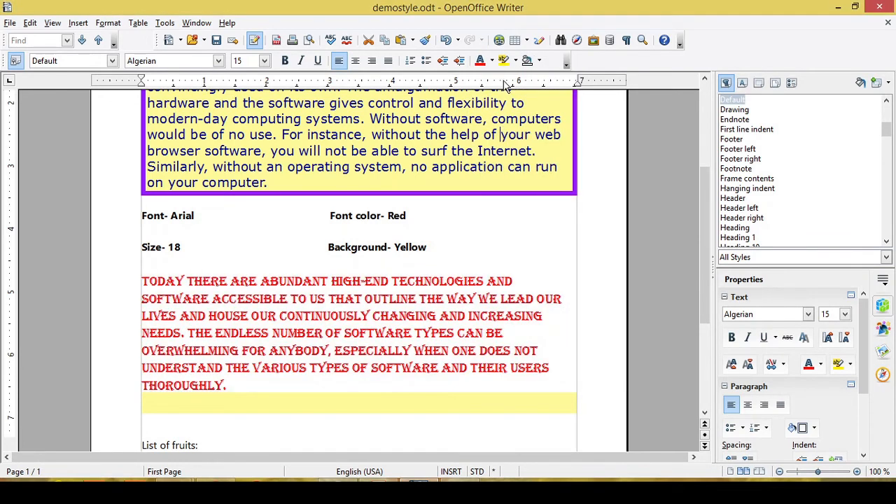
Give the purple-bordered first paragraph a green background.
click(539, 61)
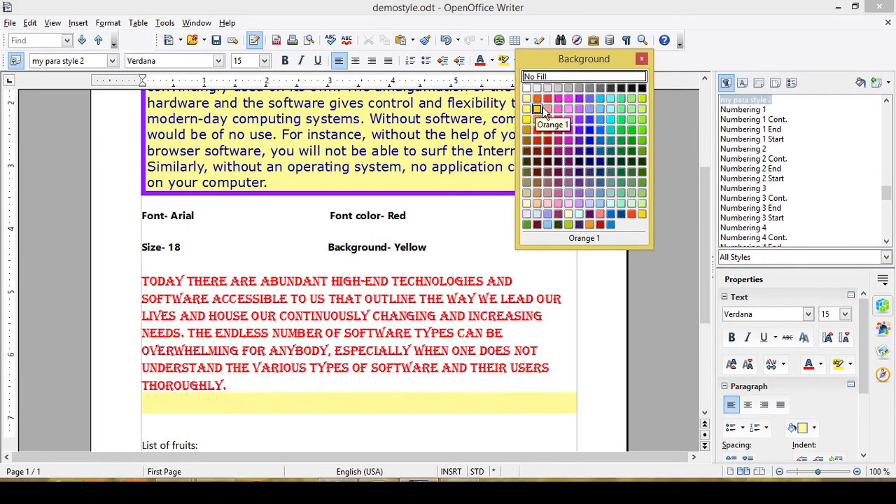
click(622, 130)
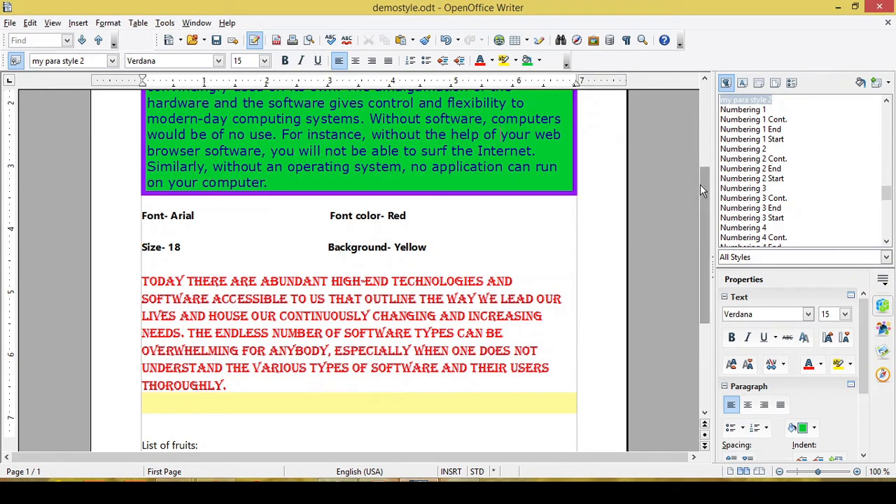
drag(703, 182, 701, 130)
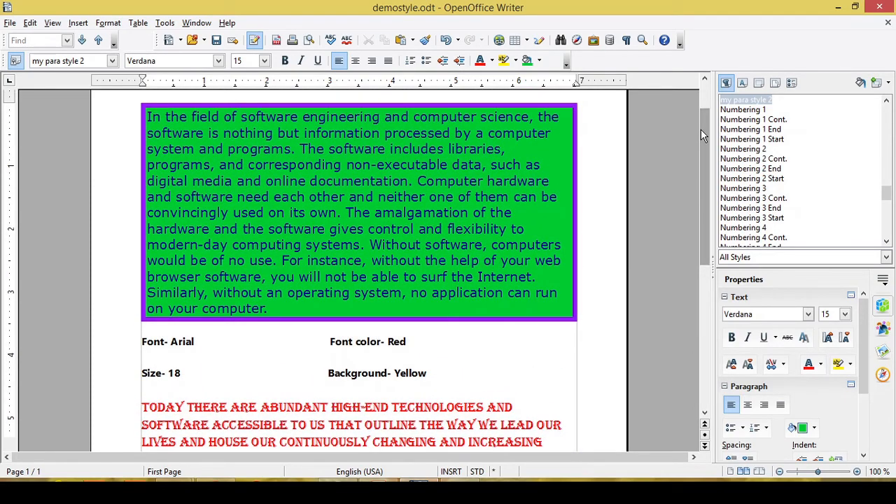
Select the whole red Algerian paragraph and give it a green background.
key(F8)
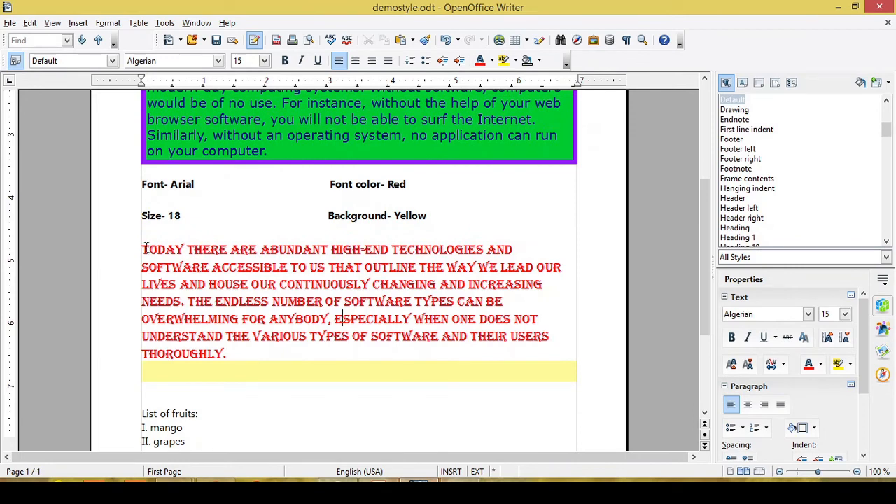
click(142, 249)
shift+click(228, 353)
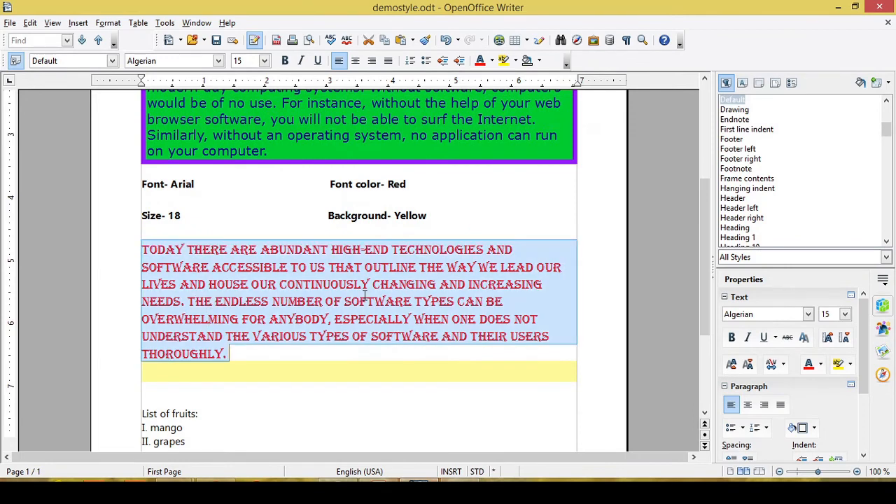
click(541, 61)
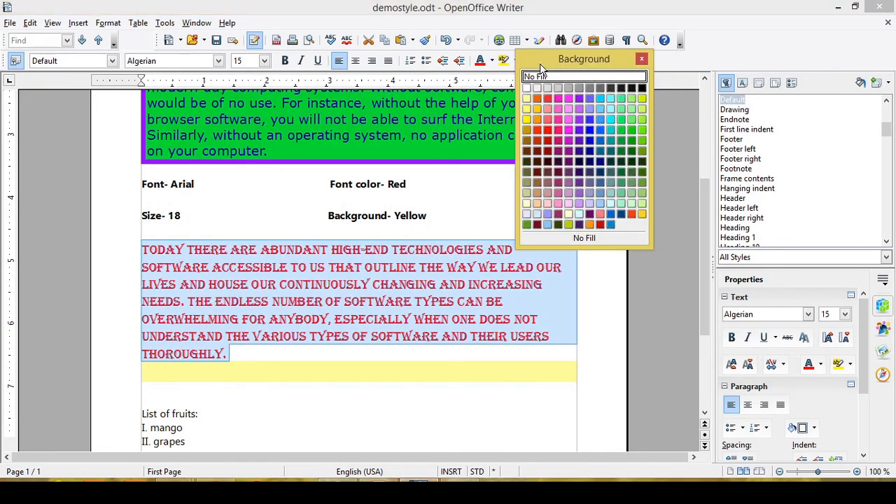
click(621, 132)
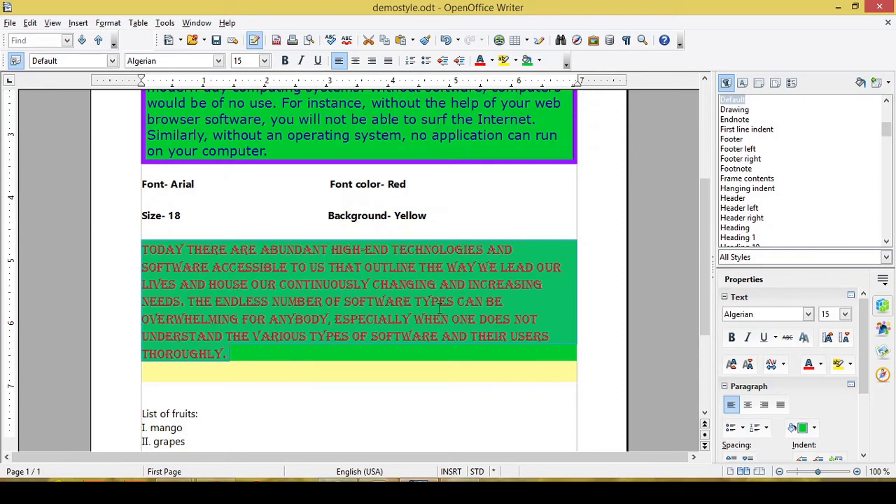
Create a new paragraph style named "my para style 3" from the selected Algerian paragraph and clear the selection.
drag(440, 308, 773, 180)
mouse_move(766, 139)
mouse_down()
mouse_move(721, 90)
mouse_move(795, 152)
mouse_up()
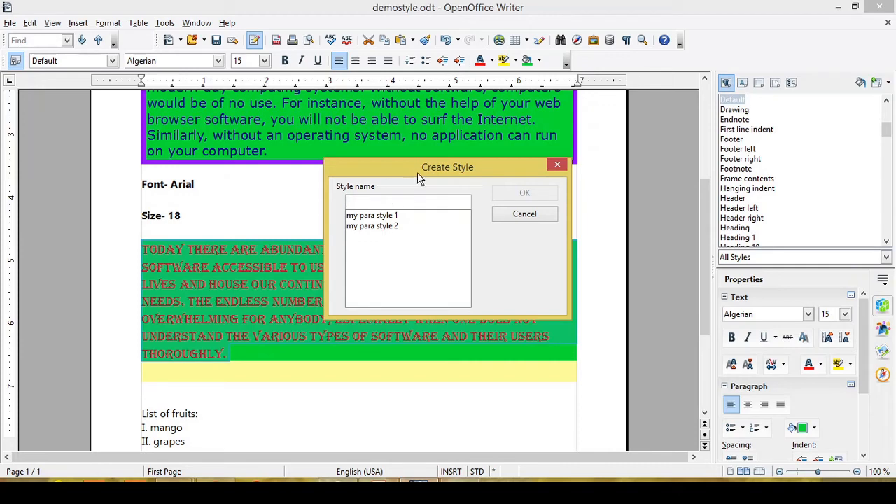
text(my)
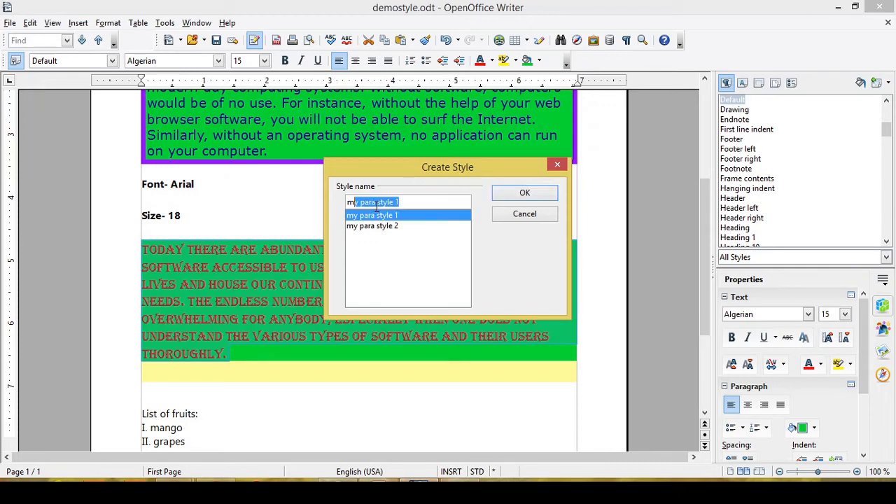
text( p)
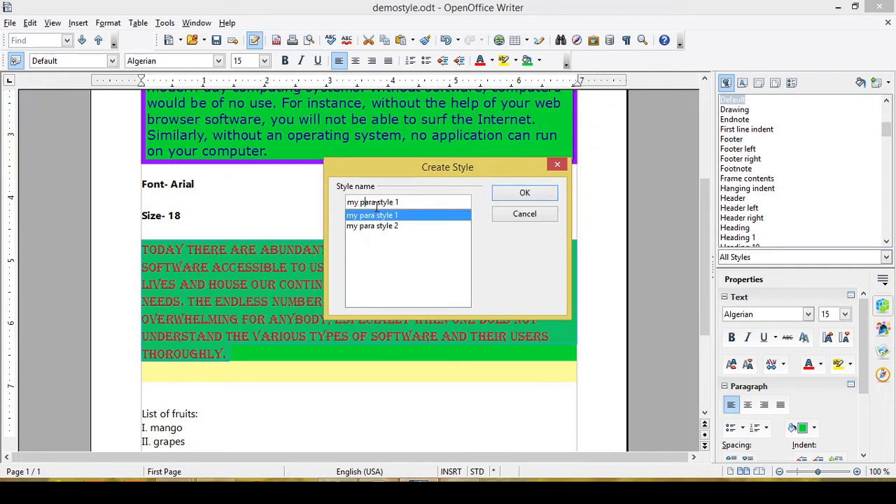
text(ara style)
key(Delete)
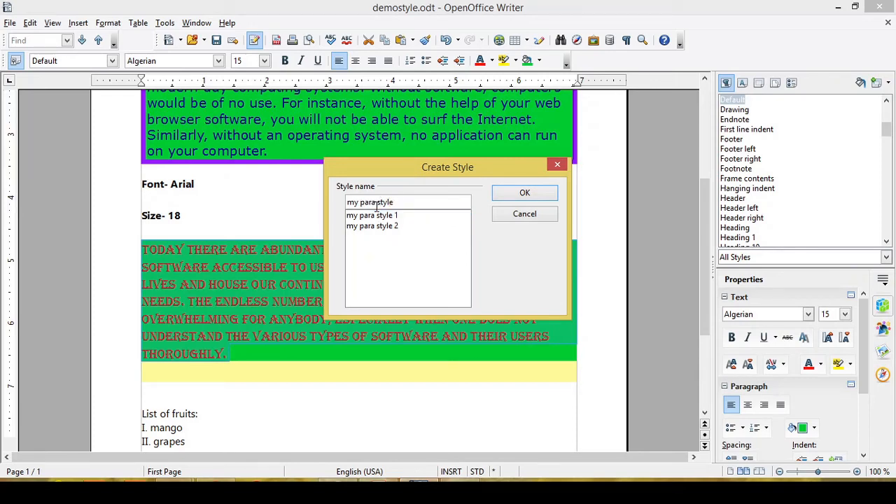
text(3)
click(537, 196)
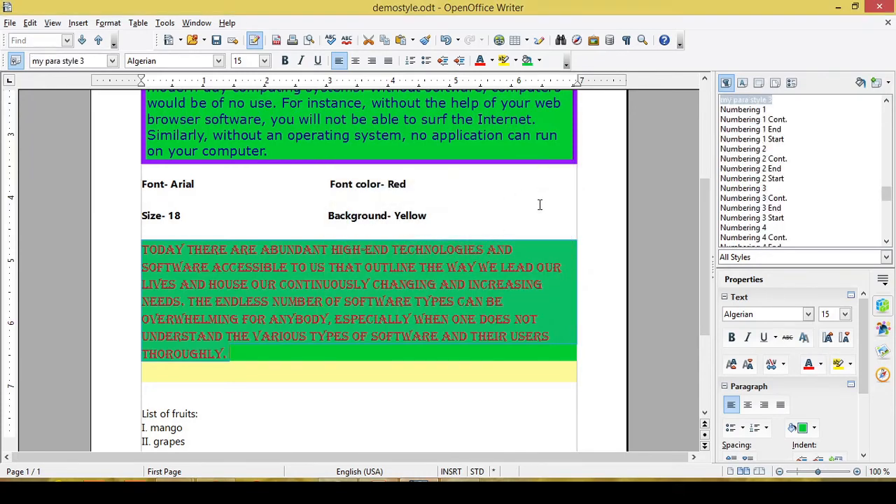
click(454, 302)
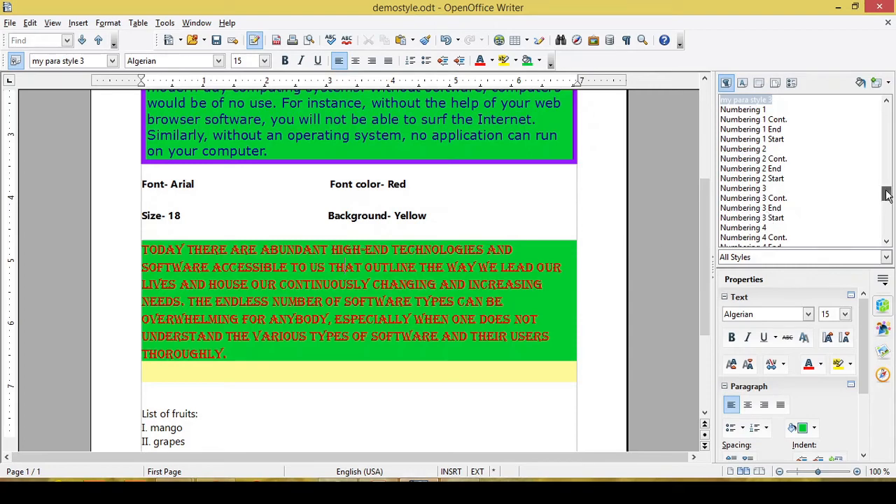
Apply the Default paragraph style to the green Algerian paragraph and turn off extended selection mode.
drag(887, 195, 886, 123)
double_click(733, 179)
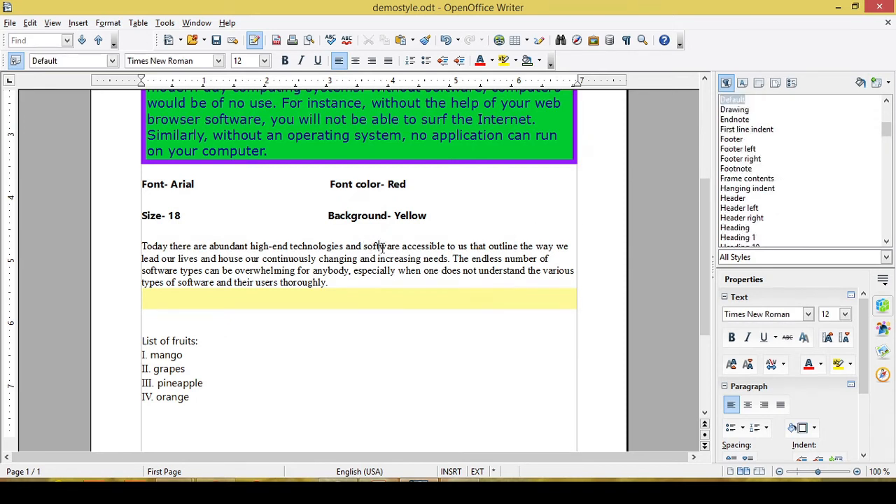
key(F8)
Format the word "software" in the "Today there are abundant" paragraph in Aharoni, size 18, with a dark blue font color.
drag(363, 246, 400, 246)
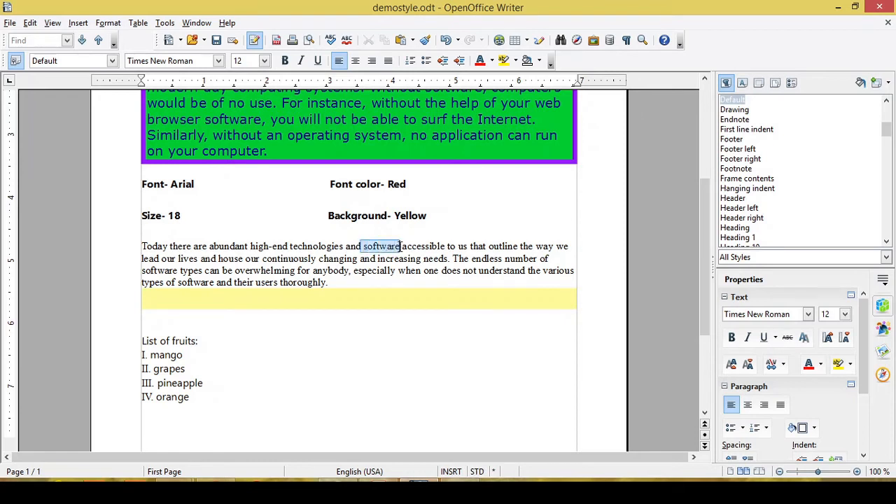
click(218, 61)
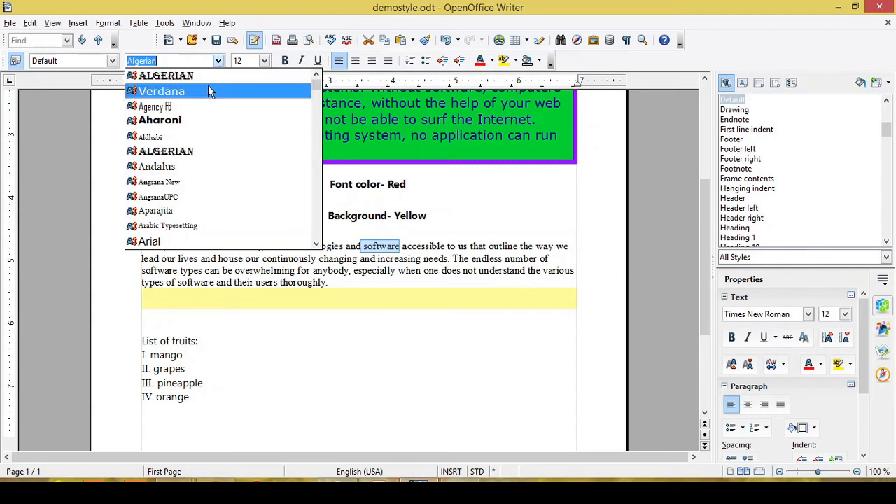
click(178, 121)
click(266, 61)
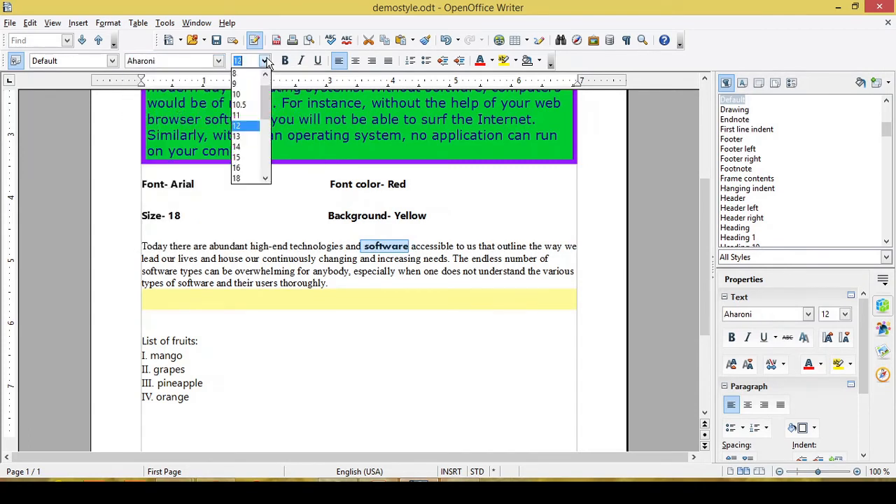
click(238, 178)
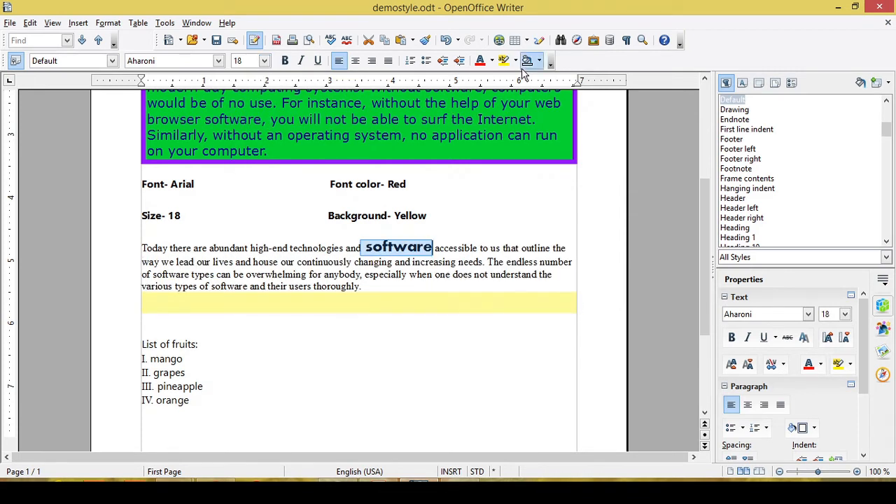
click(493, 61)
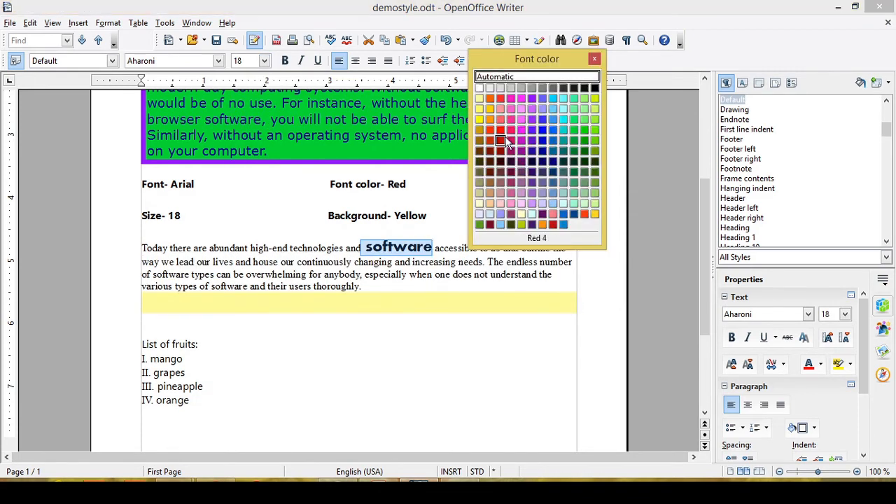
click(544, 152)
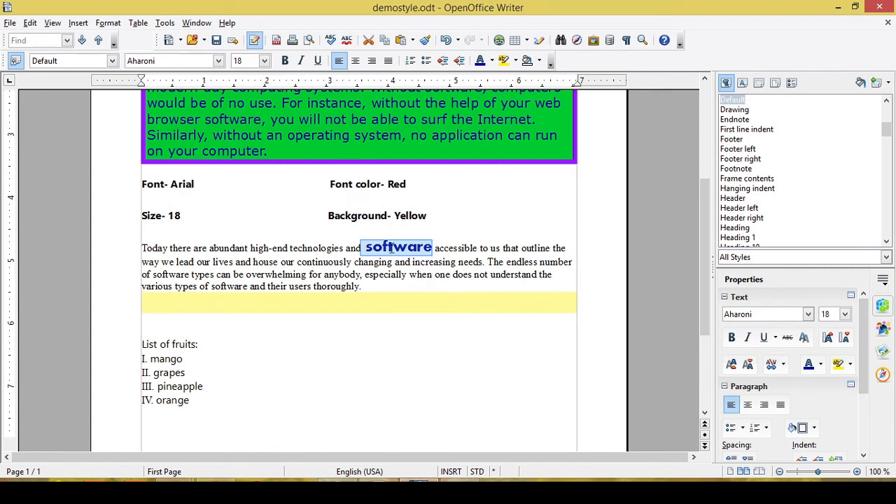
Create a new character style named "my char style 1" from the selected word "software" and clear the selection.
click(746, 86)
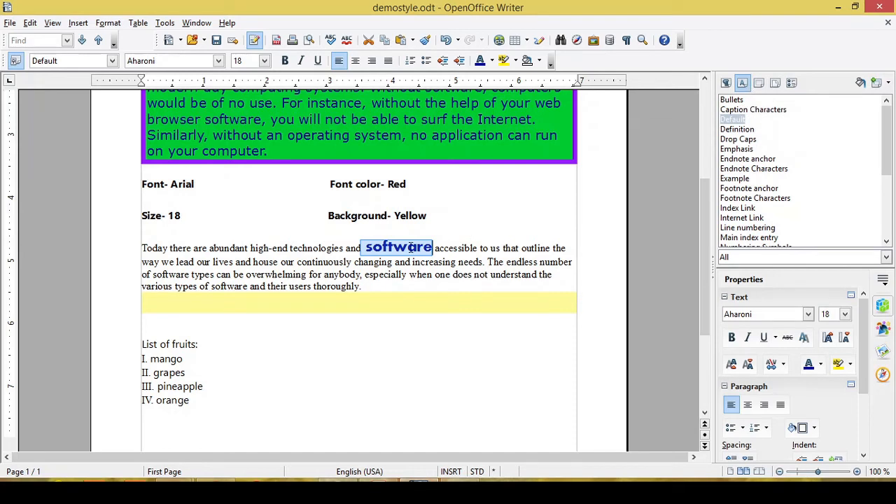
key(shift+F11)
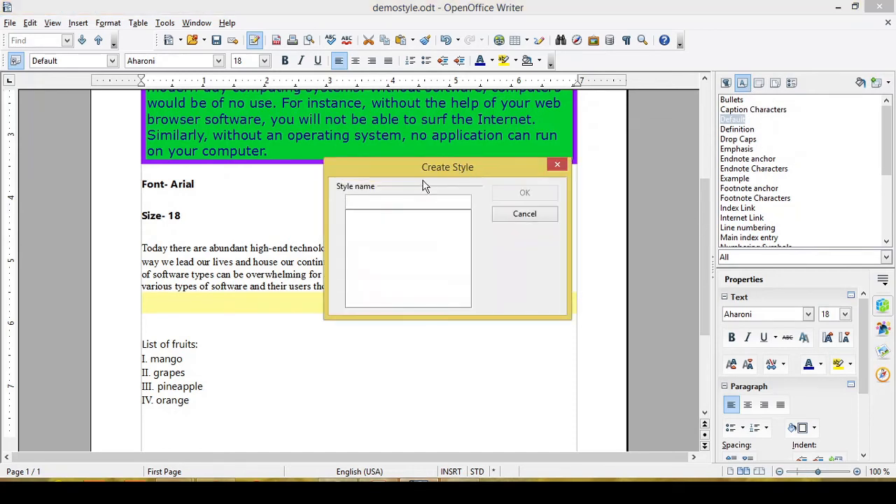
text(my ch)
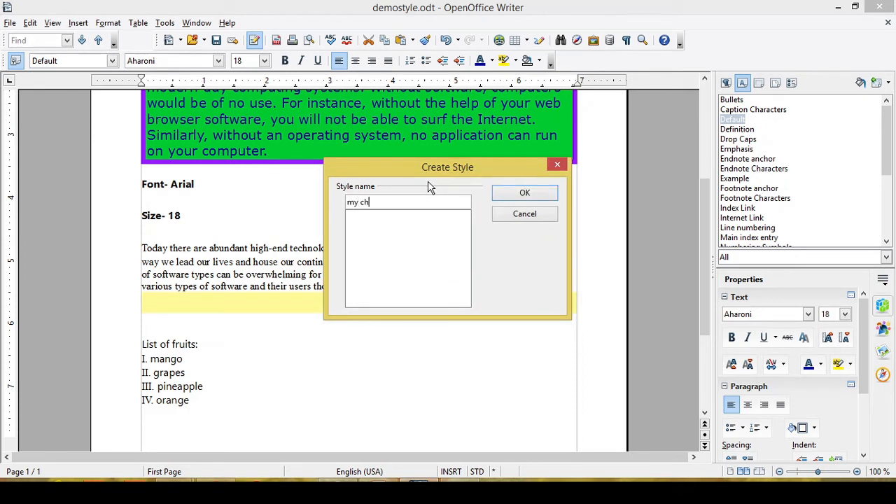
text(ar style 1)
click(519, 195)
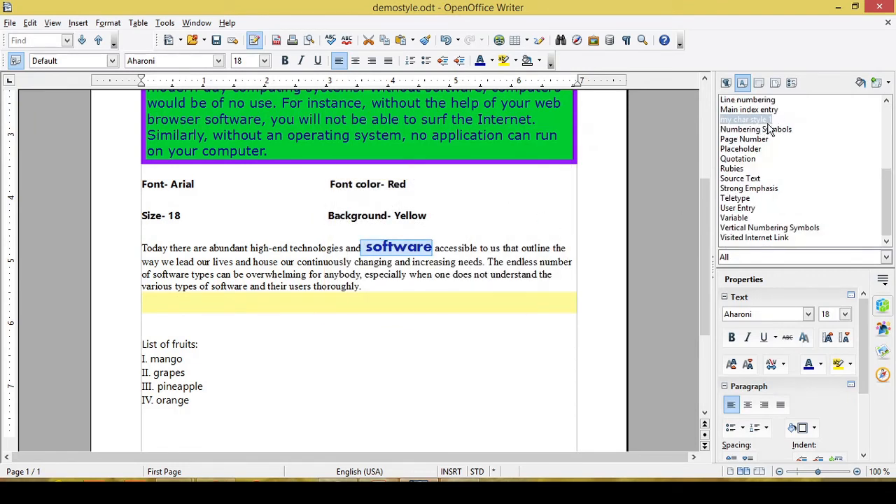
click(531, 274)
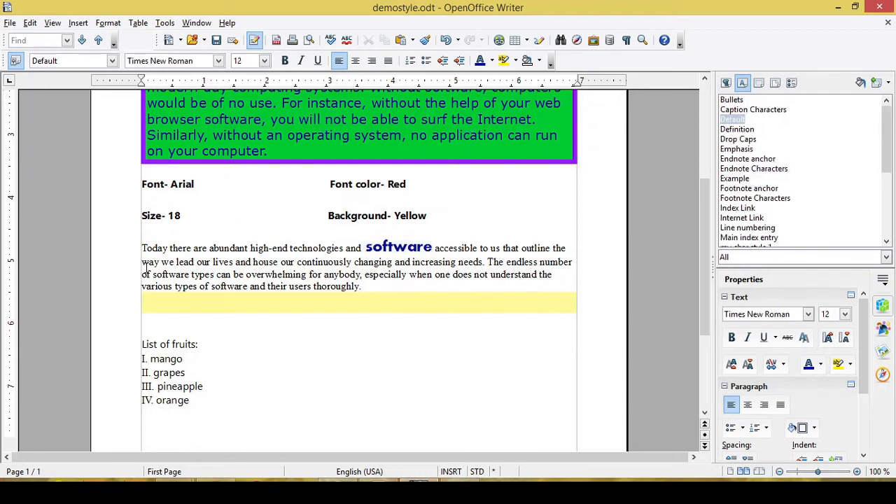
Filter the character styles to Custom Styles and apply "my char style 1" to the text "way we lead o".
drag(141, 265, 201, 265)
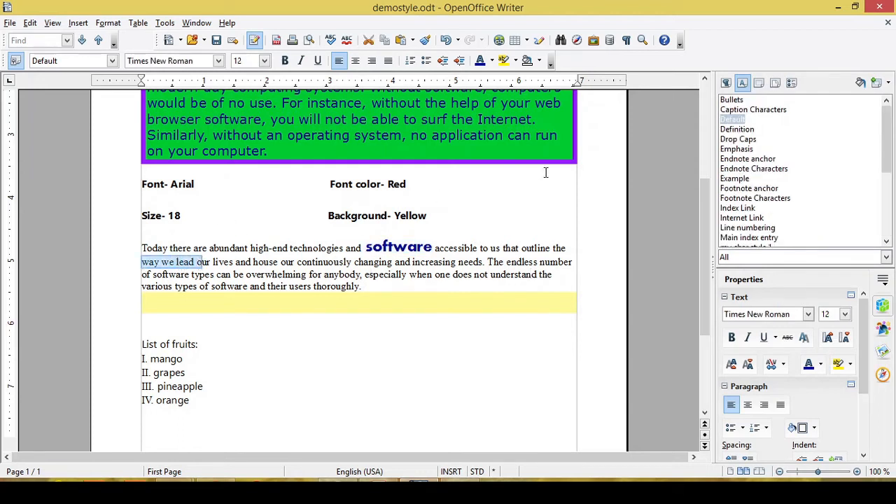
click(796, 258)
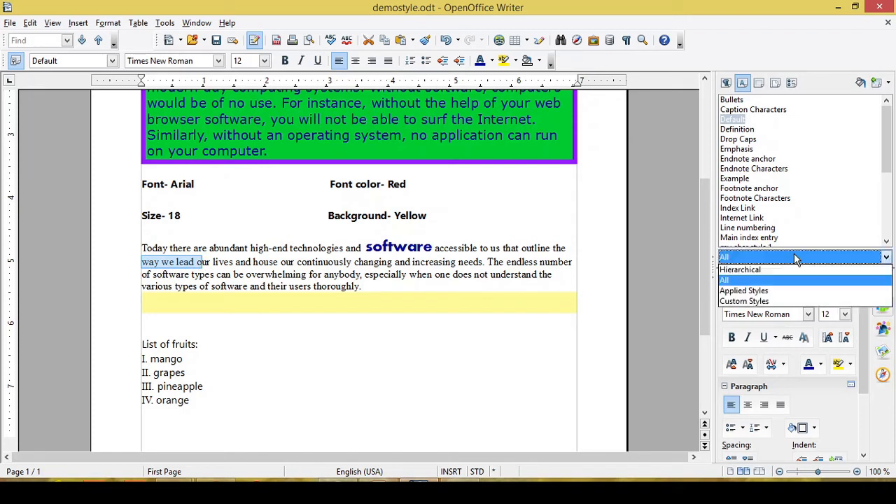
click(794, 254)
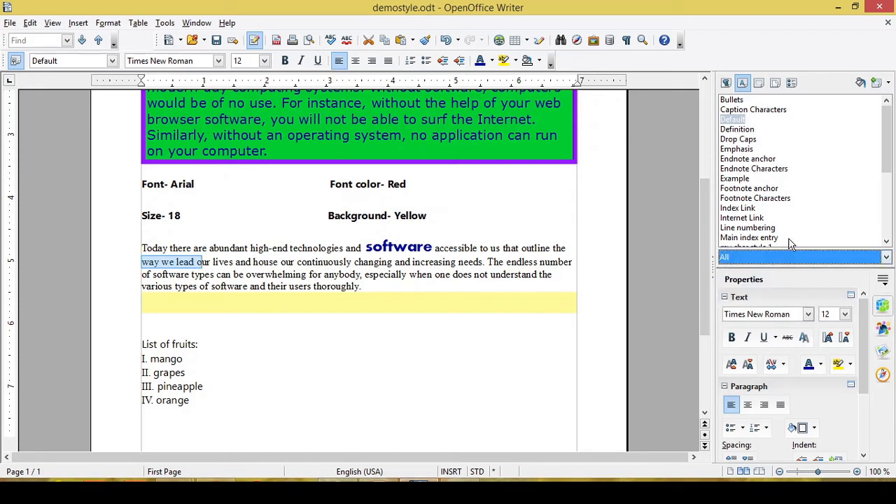
click(787, 259)
click(759, 300)
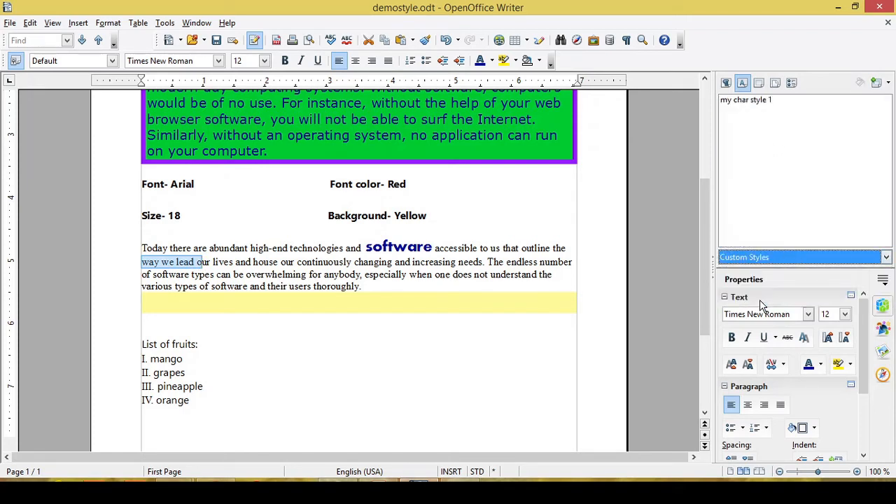
double_click(767, 102)
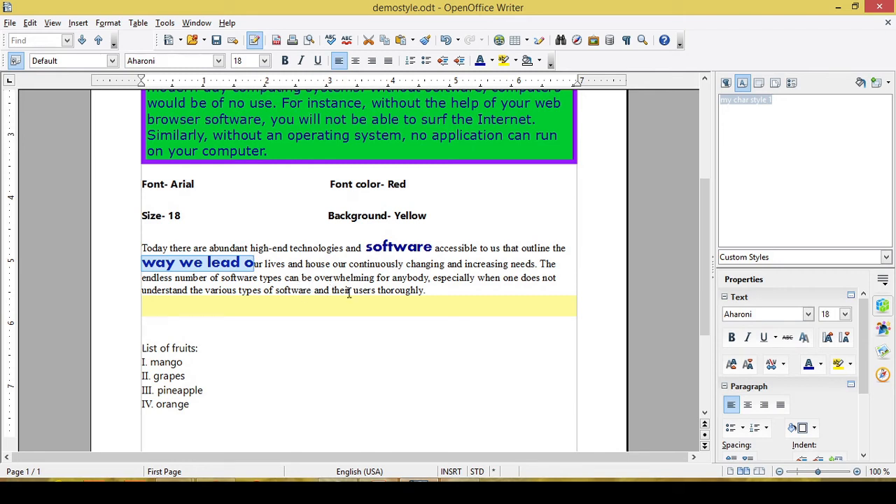
click(889, 84)
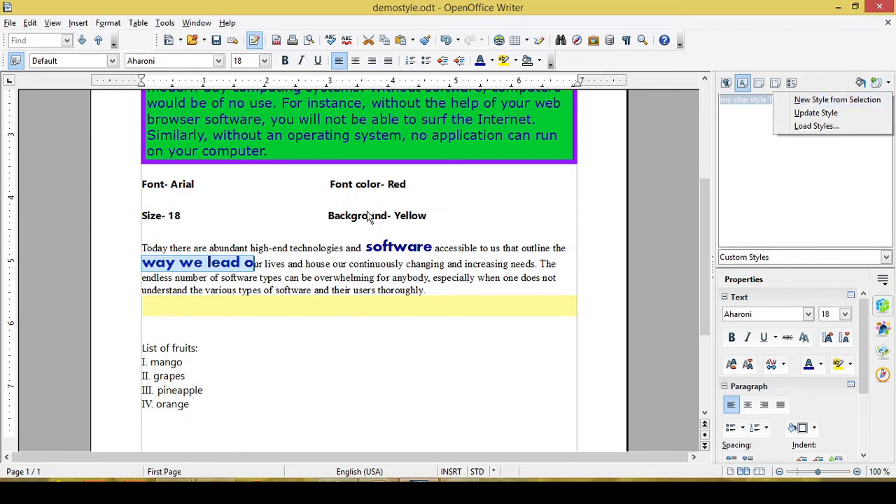
click(337, 272)
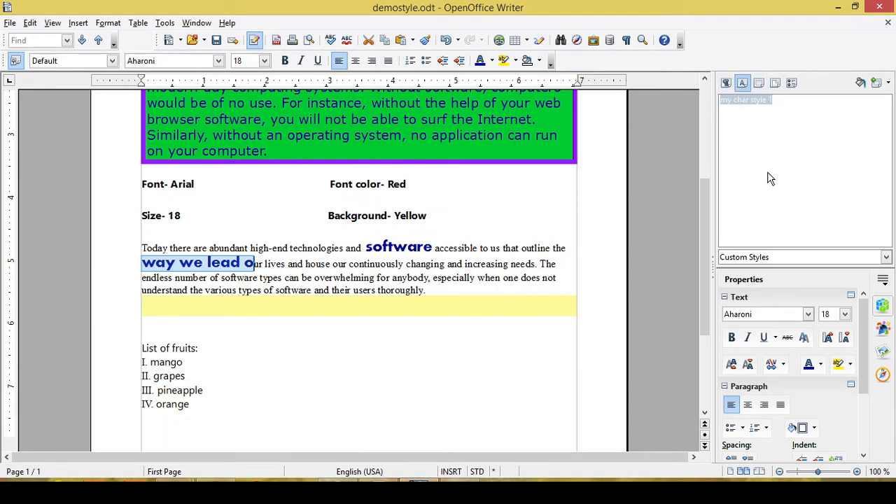
key(F8)
right_click(748, 100)
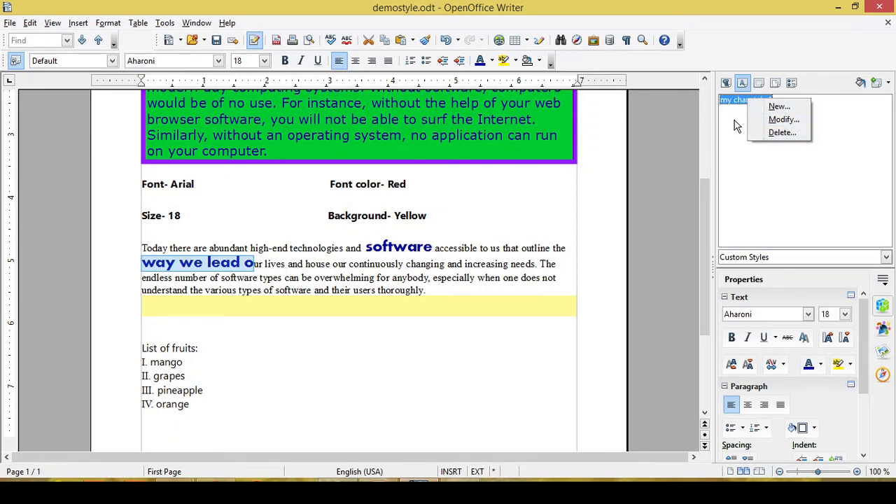
click(735, 126)
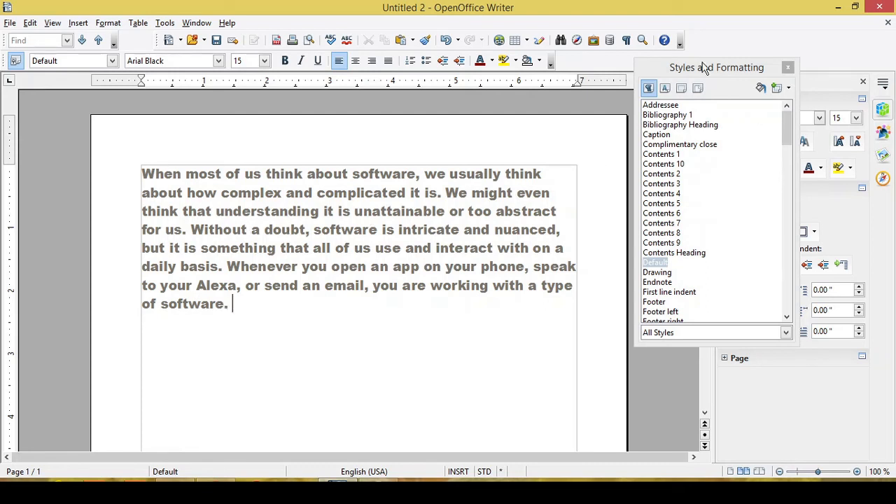
Load the text styles from the demostyle file into the Untitled 2 document.
click(789, 89)
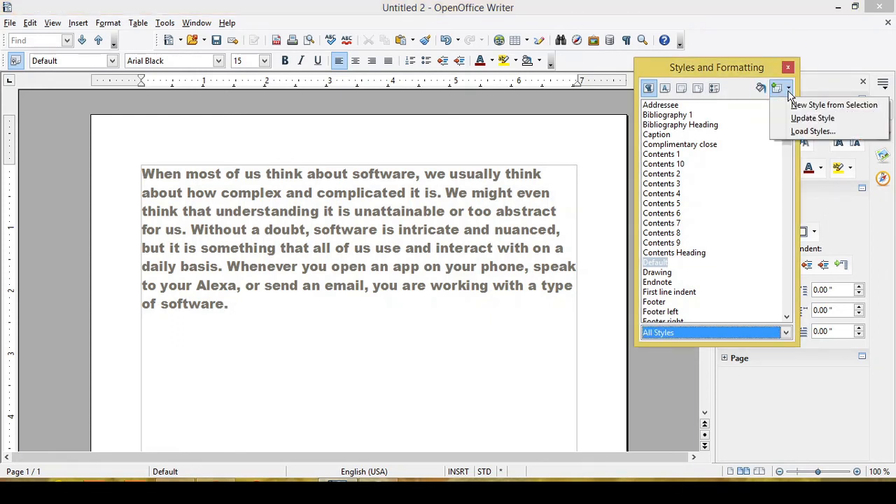
click(813, 132)
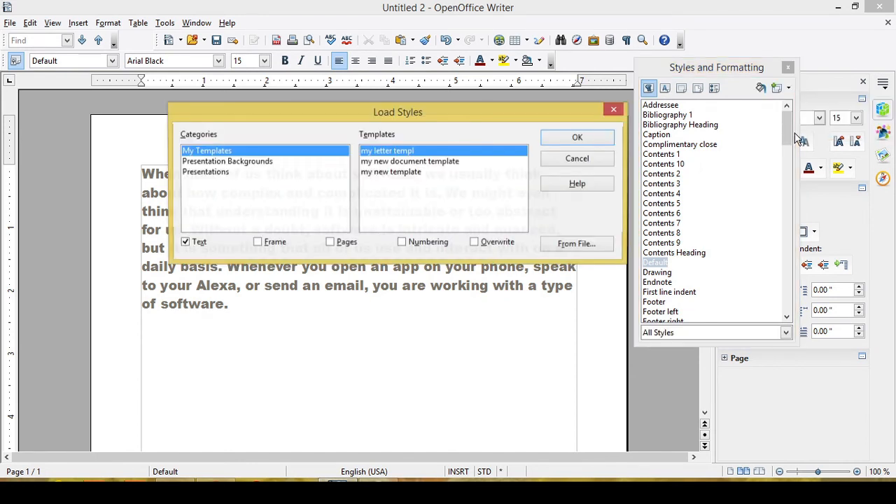
click(577, 244)
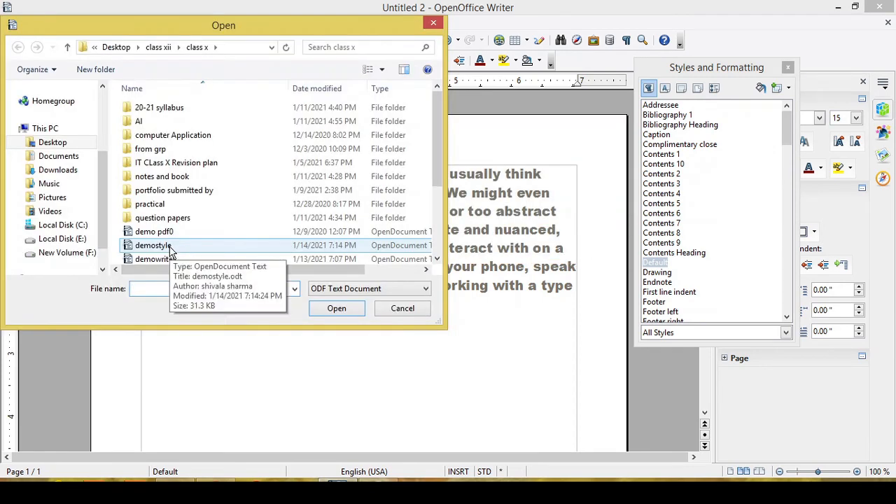
click(170, 247)
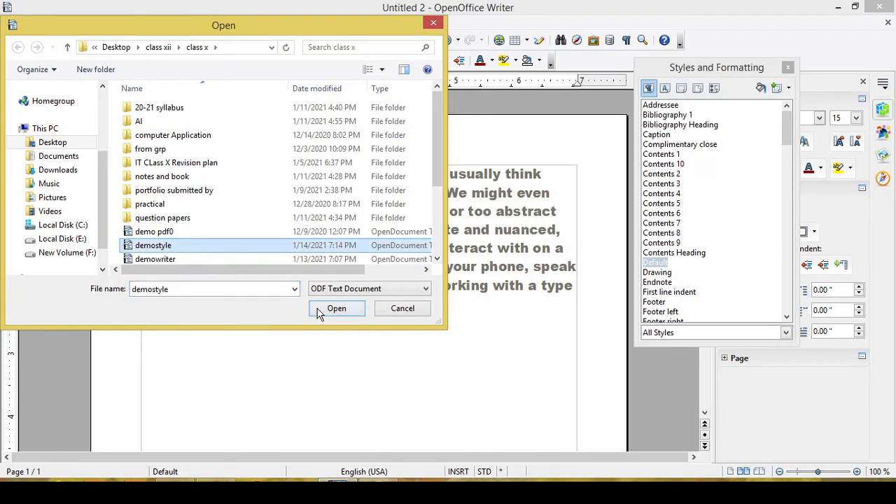
click(320, 313)
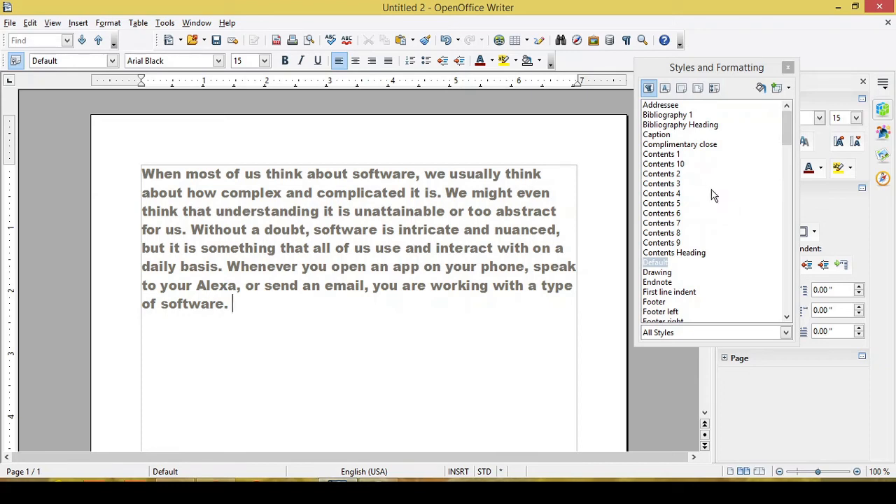
List the custom character styles and apply "my char style 1" to the word "When" at the paragraph's start.
click(698, 333)
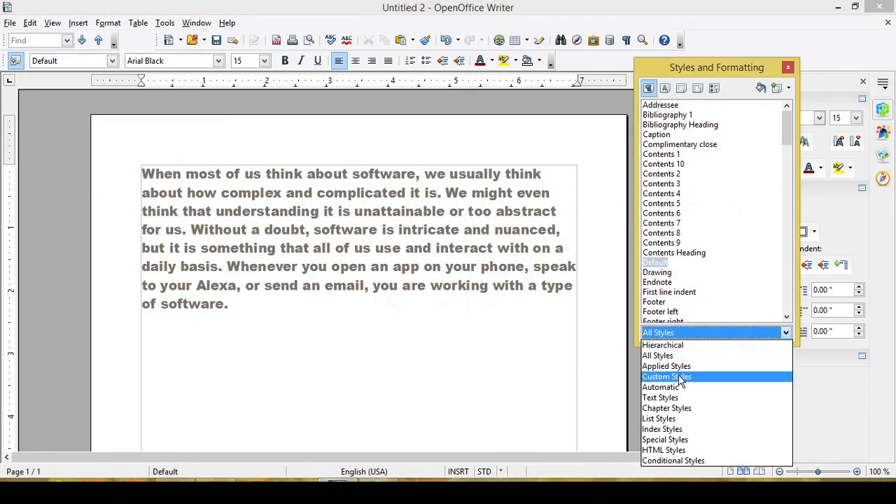
click(680, 378)
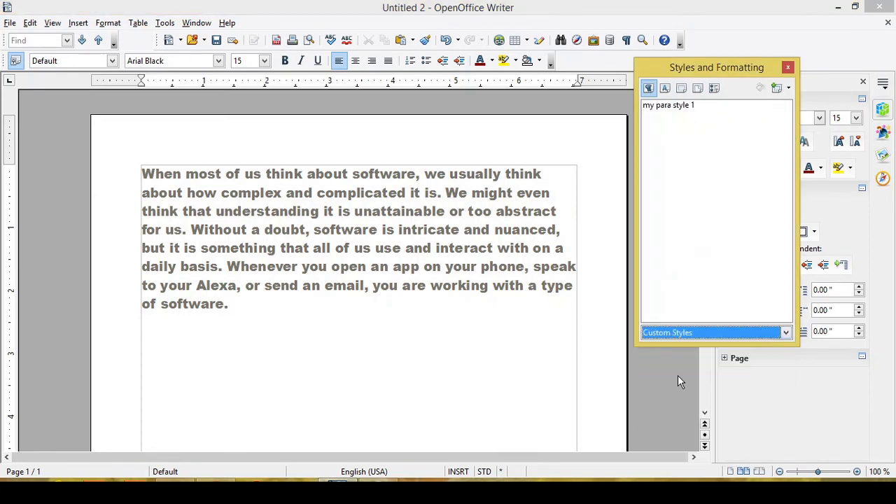
click(667, 92)
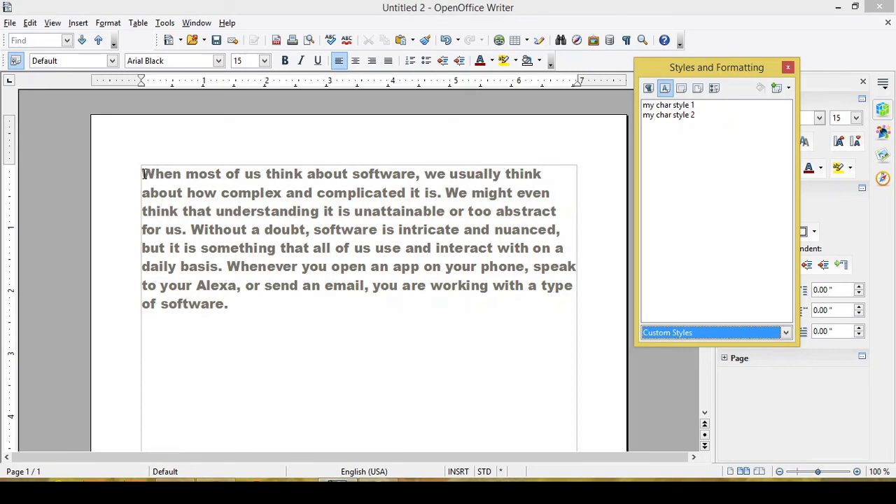
drag(143, 174, 180, 174)
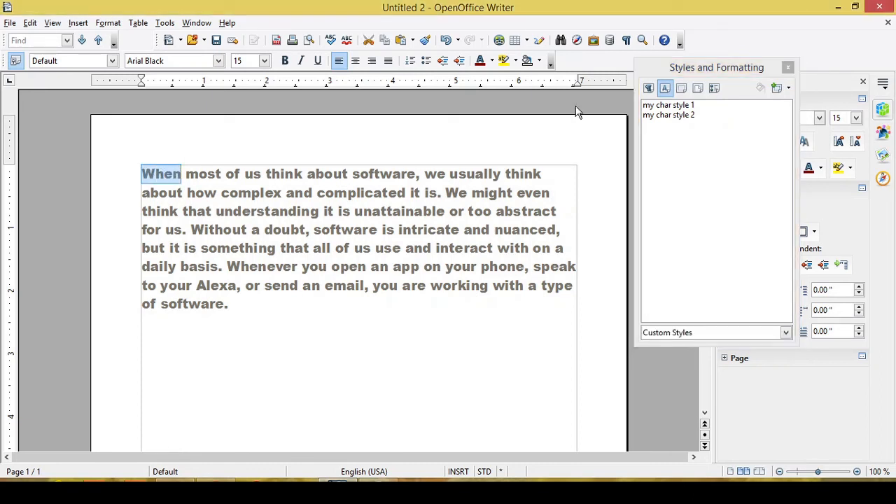
double_click(663, 105)
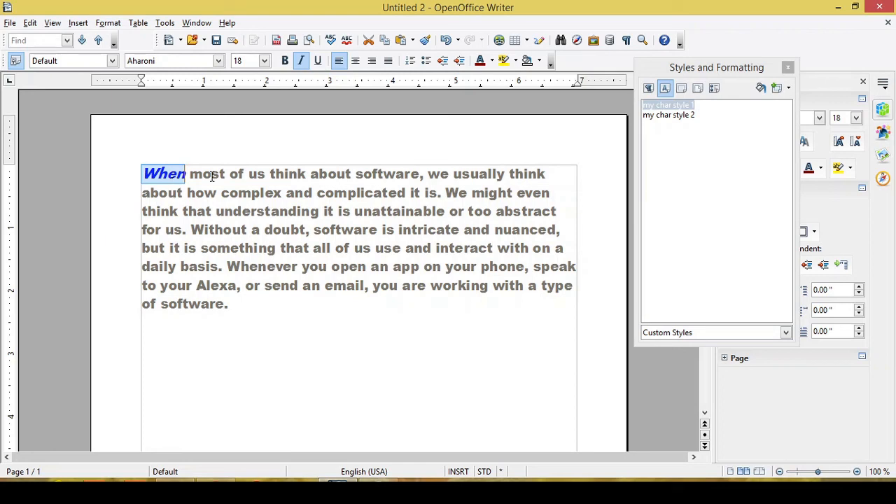
Change the font of the selected word "When" to Arial Rounded MT Bold and make it bold.
click(217, 61)
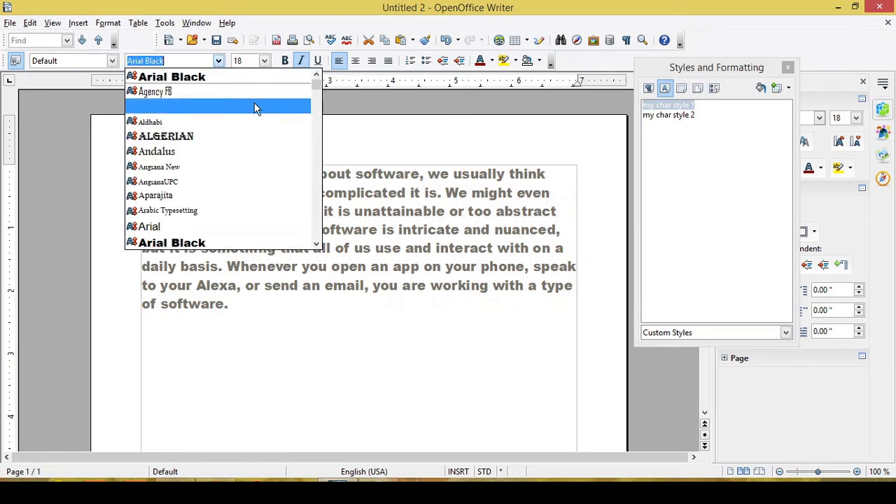
click(319, 97)
scroll(318, 97, down, 1)
scroll(318, 97, up, 2)
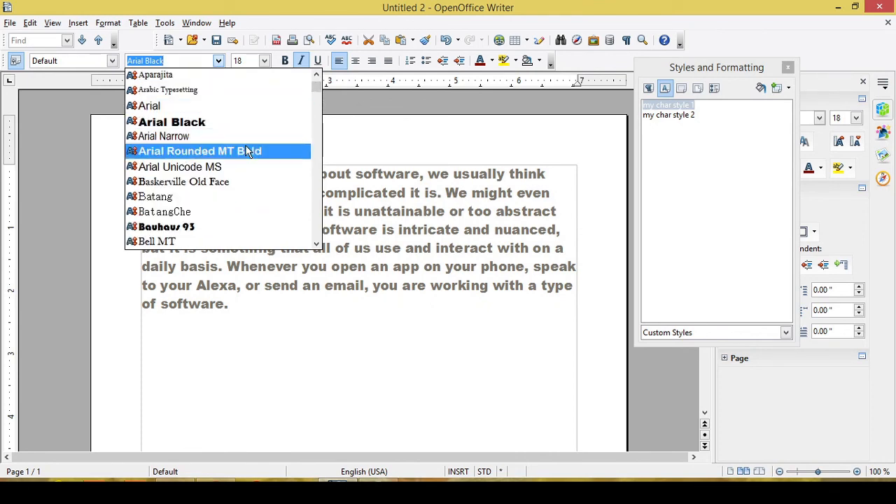
scroll(247, 151, down, 2)
key(Return)
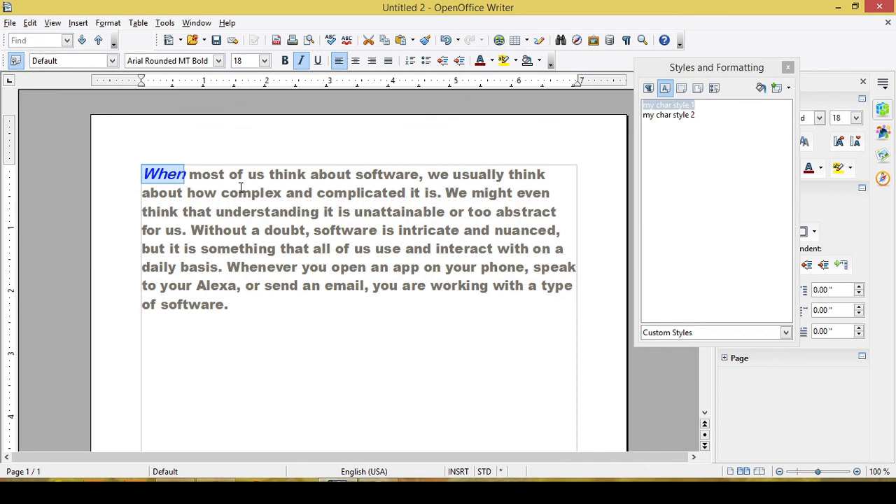
click(285, 61)
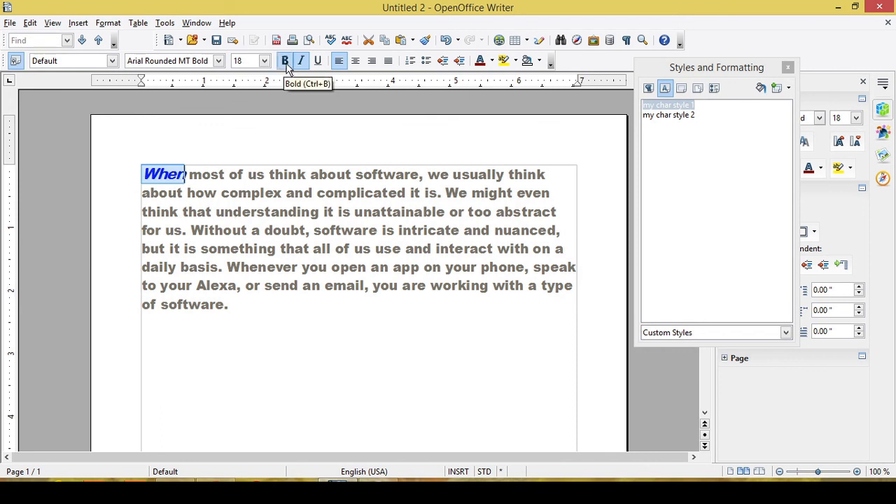
Change the font color of the selected word "When" to red and update "my char style 1" to match the selection.
click(493, 62)
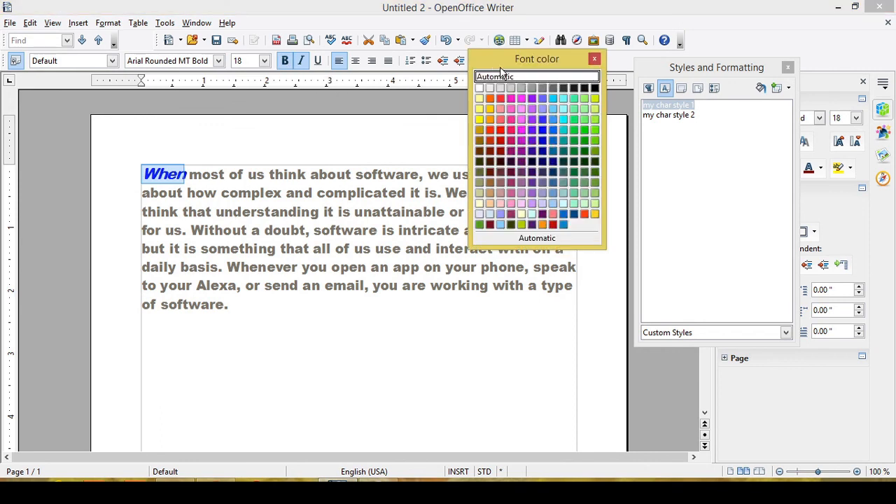
click(553, 225)
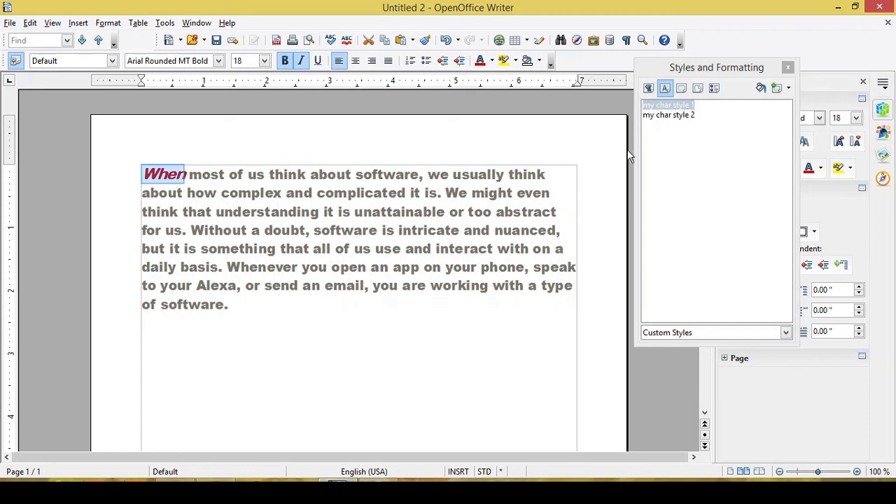
click(670, 110)
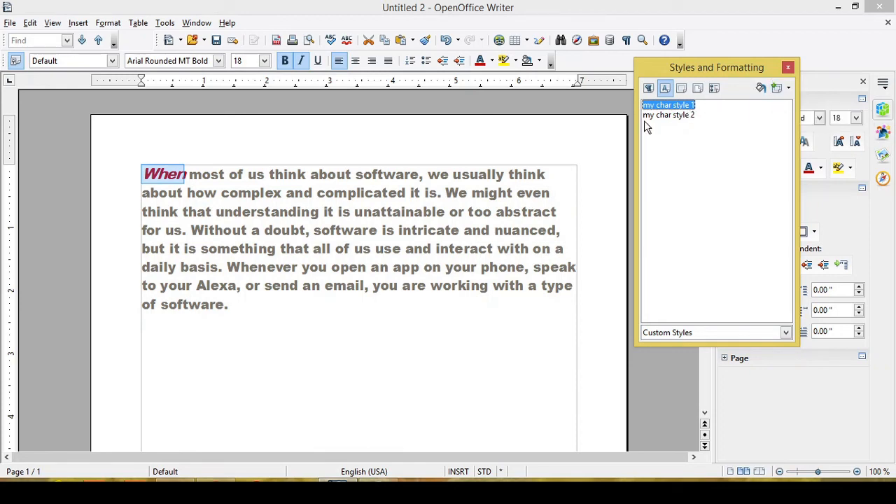
click(790, 89)
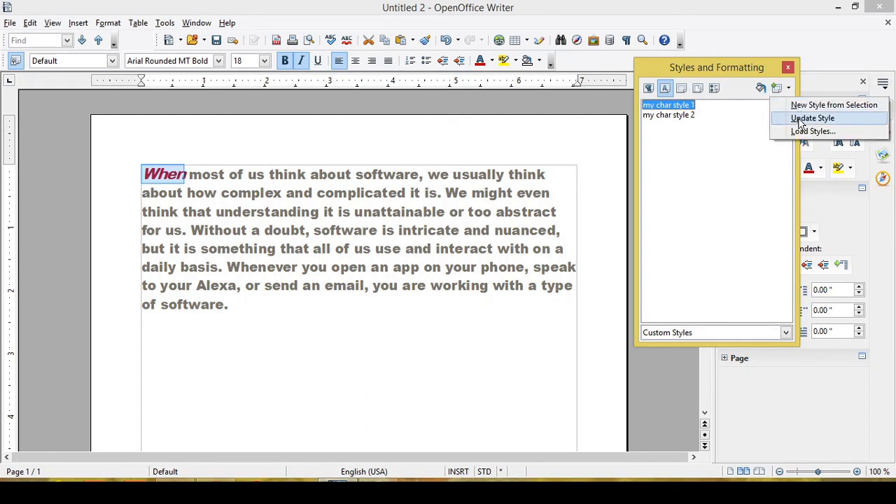
click(801, 119)
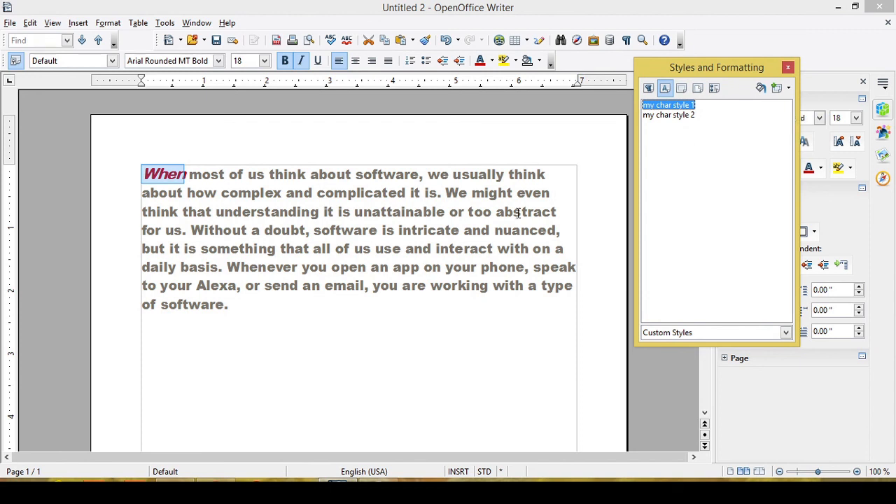
Apply "my char style 1" to the word "usually" in the paragraph's first line.
click(455, 175)
drag(455, 176, 508, 168)
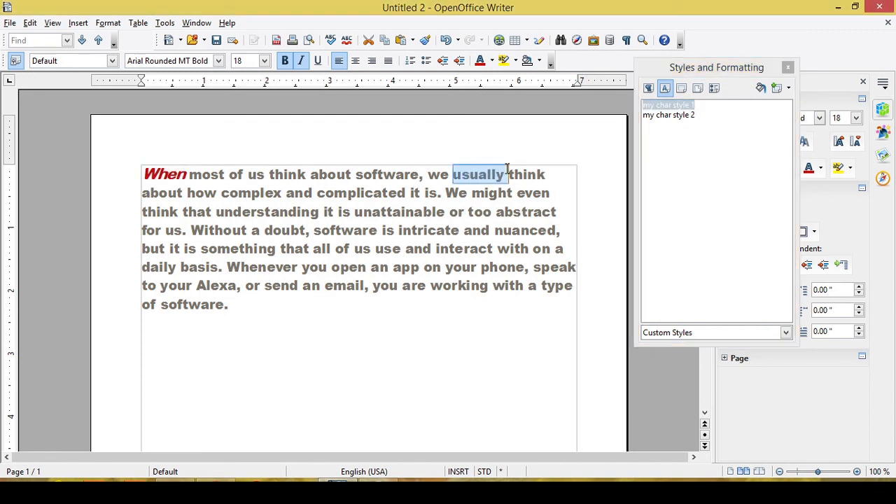
double_click(665, 106)
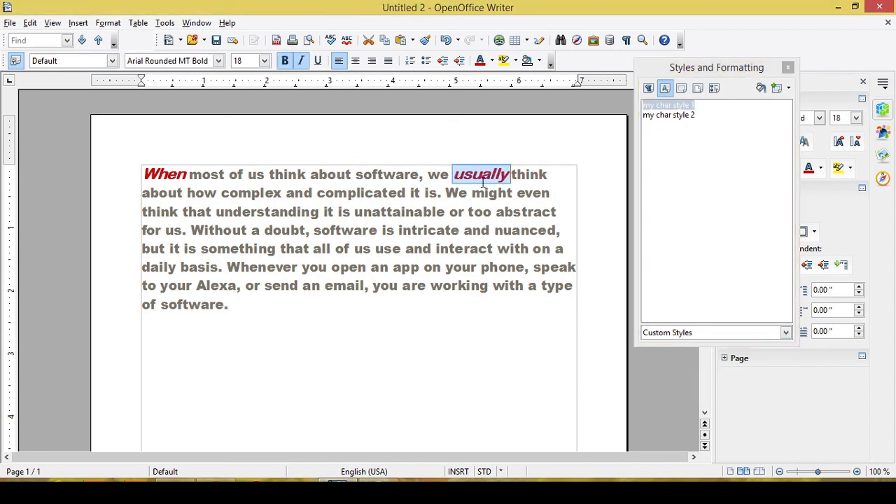